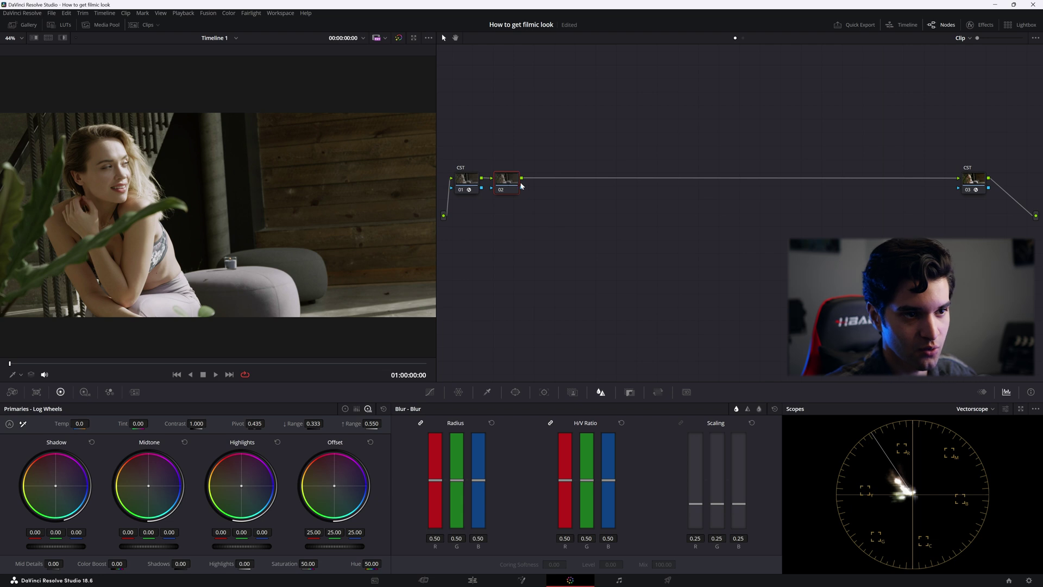
Label node 02 as pri and node 03 as curves in the node graph
{"action": "mouse_move", "coordinate": [519, 186]}
{"action": "left_mouse_down"}
{"action": "mouse_move", "coordinate": [486, 241]}
{"action": "mouse_move", "coordinate": [514, 182]}
{"action": "left_mouse_up"}
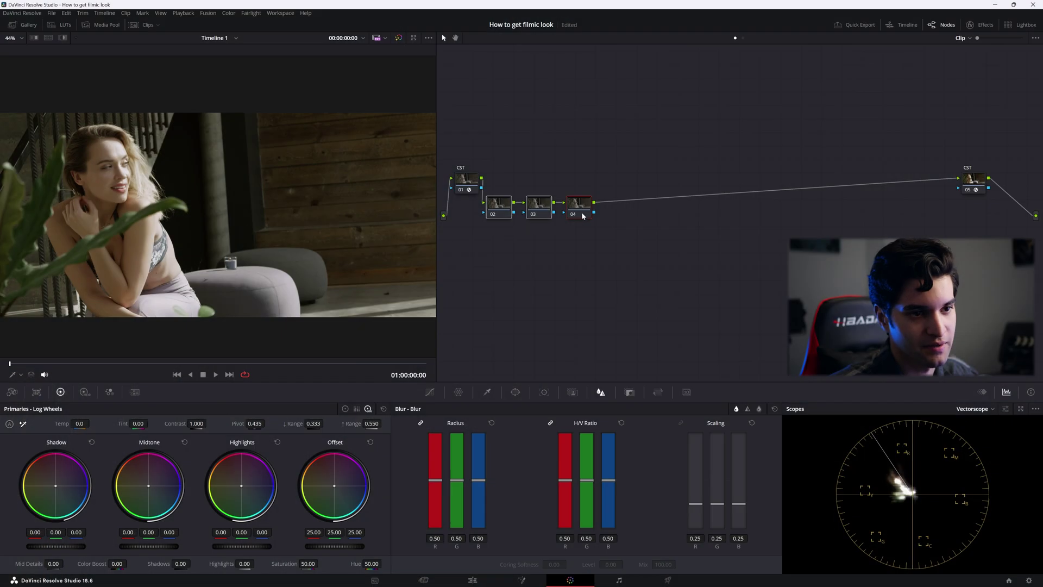
{"action": "left_click", "coordinate": [525, 248]}
{"action": "right_click", "coordinate": [507, 202]}
{"action": "left_click", "coordinate": [529, 219]}
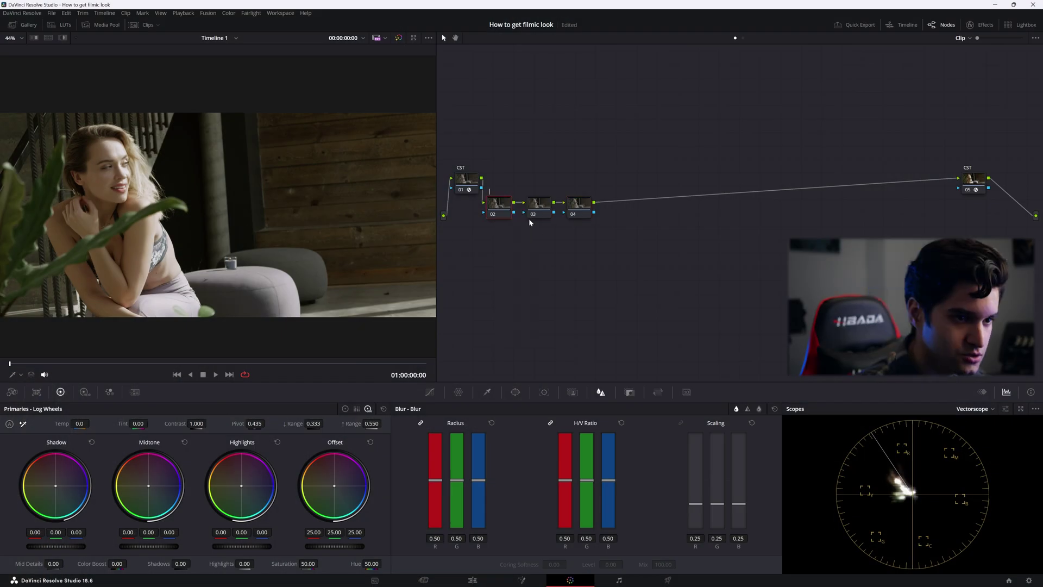
{"action": "type", "text": "pri"}
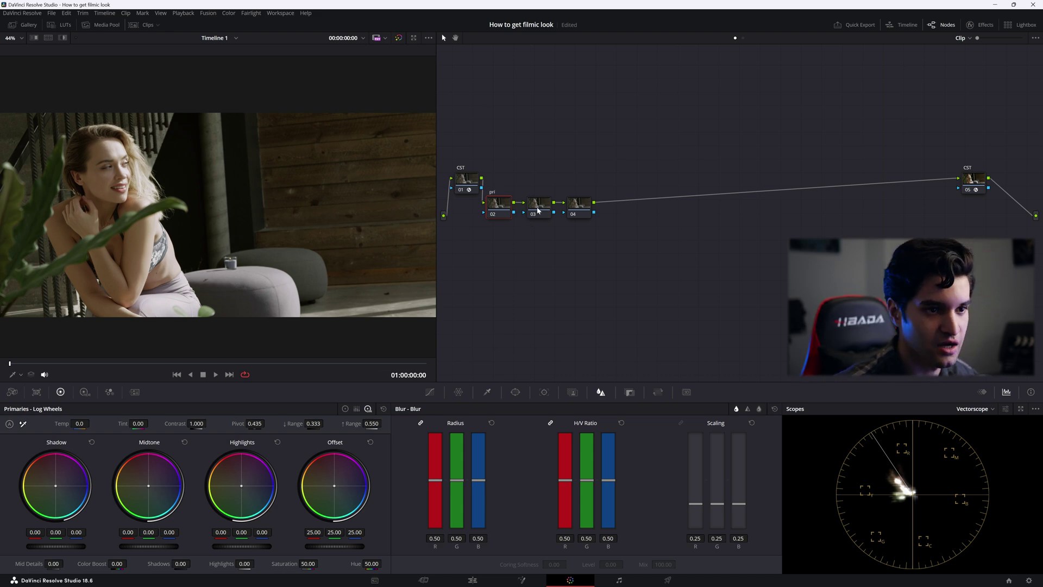
{"action": "left_click", "coordinate": [539, 206]}
{"action": "right_click", "coordinate": [542, 204]}
{"action": "left_click", "coordinate": [556, 219]}
{"action": "type", "text": "curves"}
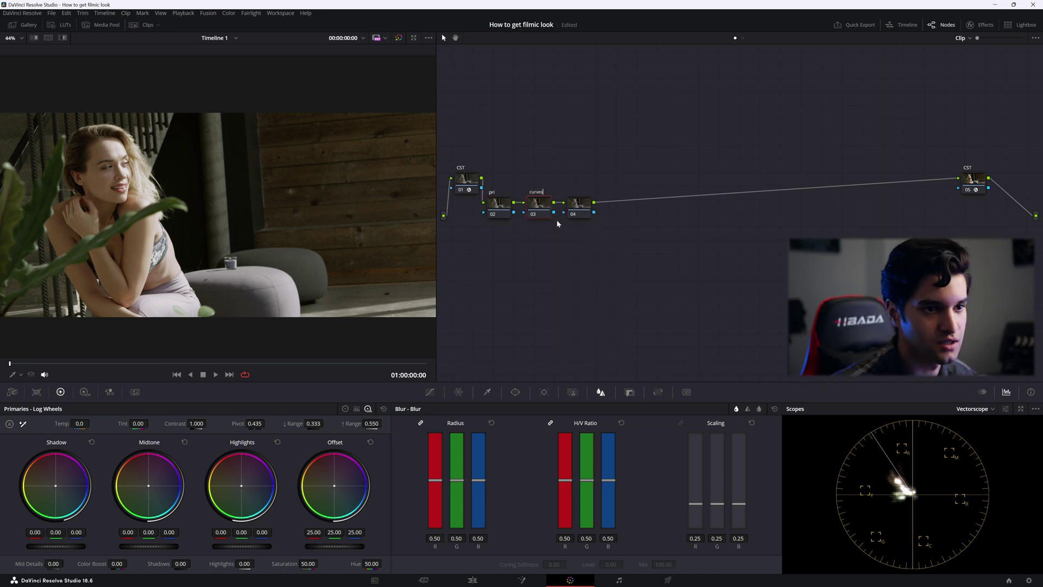
Label node 04 as wb and reposition the pri node in front of the curves node
{"action": "right_click", "coordinate": [579, 213]}
{"action": "left_click", "coordinate": [601, 227]}
{"action": "type", "text": "w"}
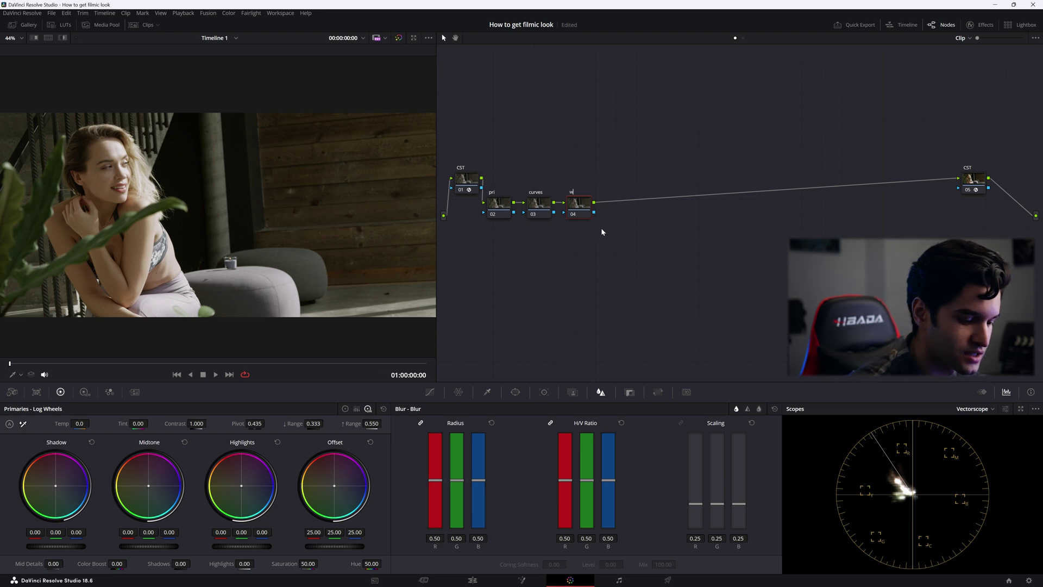
{"action": "type", "text": "b"}
{"action": "left_click_drag", "start_coordinate": [480, 235], "coordinate": [627, 212]}
{"action": "left_click_drag", "start_coordinate": [538, 204], "coordinate": [502, 214]}
Switch the scopes to Parade and set the pri node's Gain to 1.12, Lift to -0.02 and Gamma to 0.01
{"action": "left_click", "coordinate": [975, 408]}
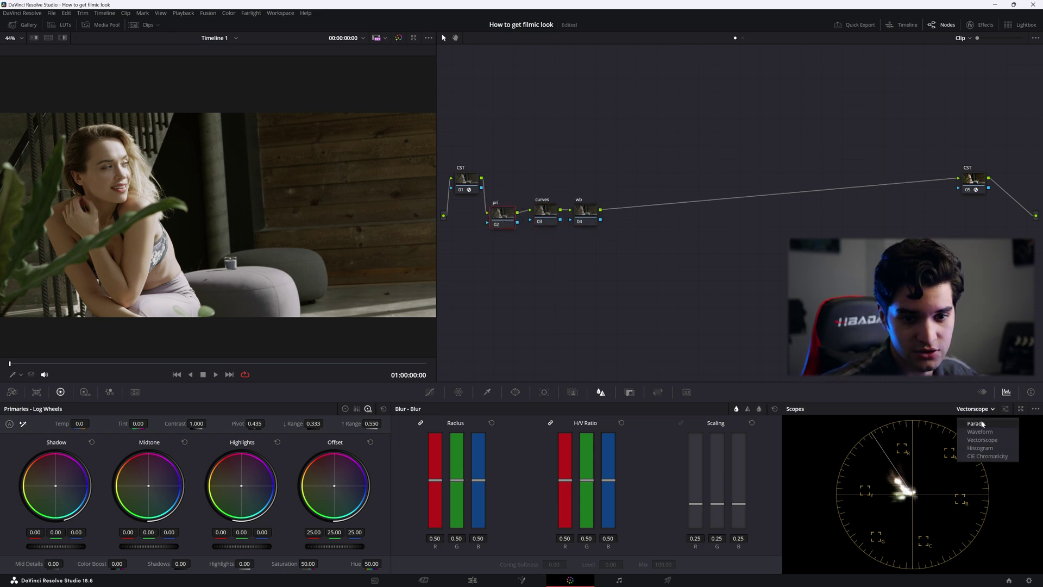
{"action": "left_click", "coordinate": [976, 423]}
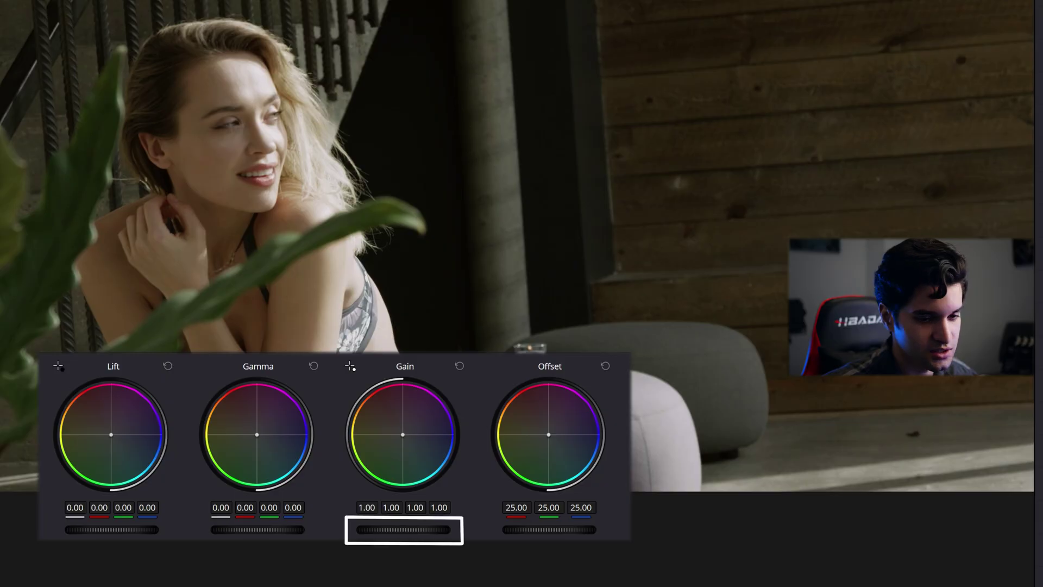
{"action": "left_click_drag", "start_coordinate": [403, 530], "coordinate": [427, 530]}
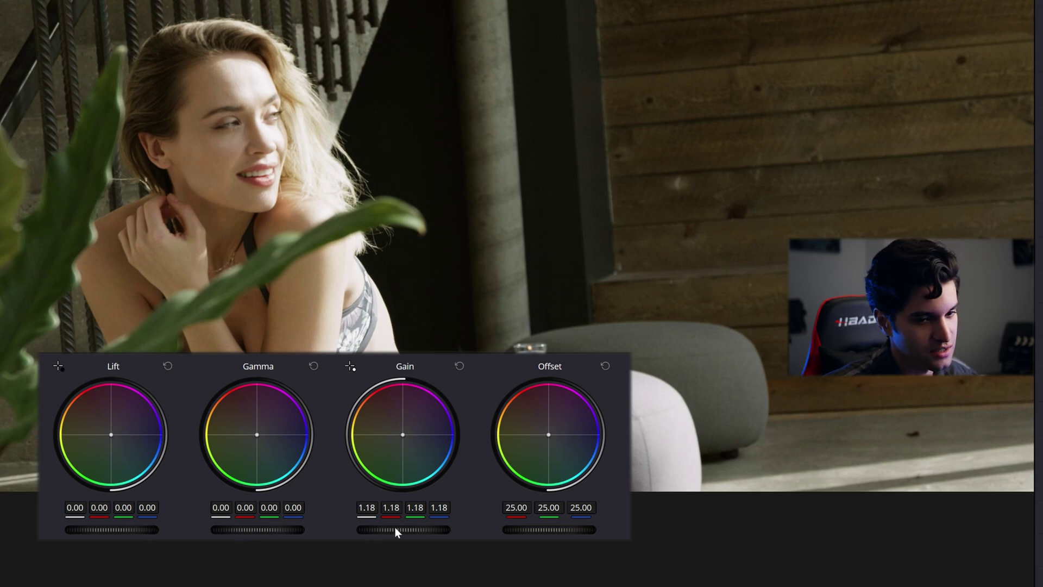
{"action": "left_click_drag", "start_coordinate": [395, 529], "coordinate": [380, 530]}
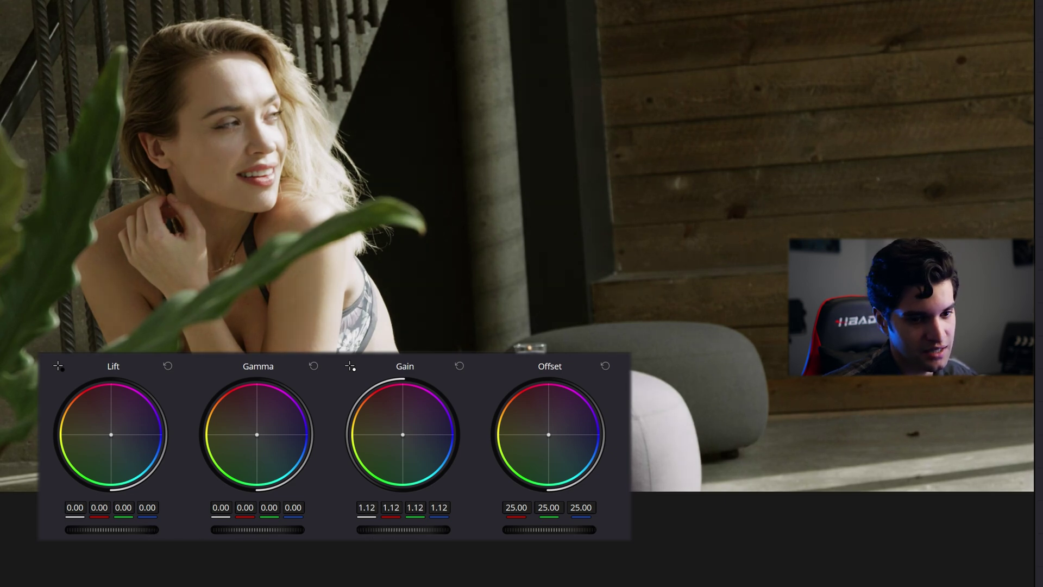
{"action": "left_click_drag", "start_coordinate": [111, 530], "coordinate": [100, 530]}
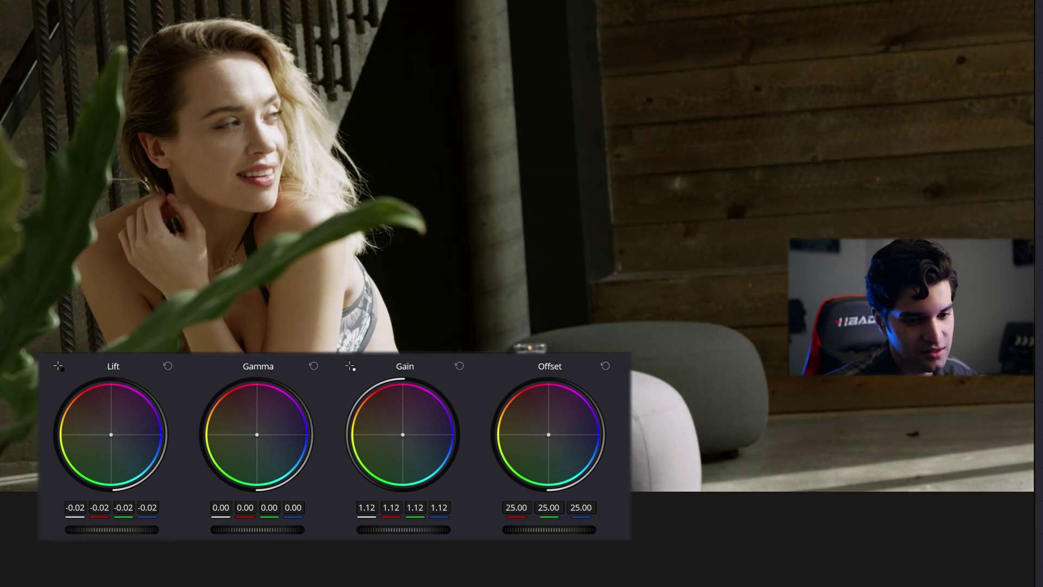
{"action": "left_click_drag", "start_coordinate": [237, 532], "coordinate": [243, 532]}
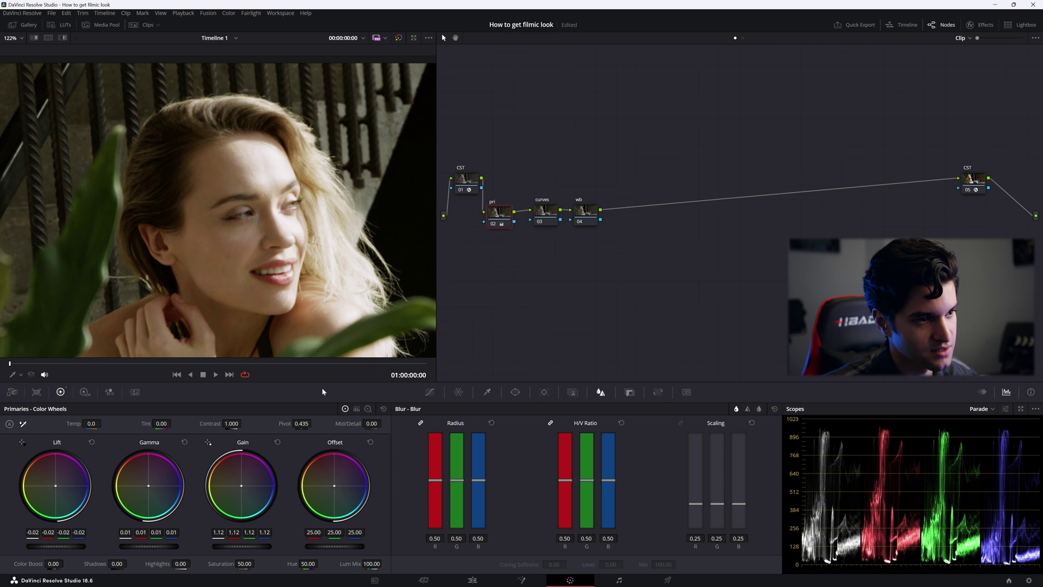
Lower the pri node's Mid/Detail to -17.50 and check the softened image at full frame
{"action": "left_click_drag", "start_coordinate": [347, 423], "coordinate": [339, 424]}
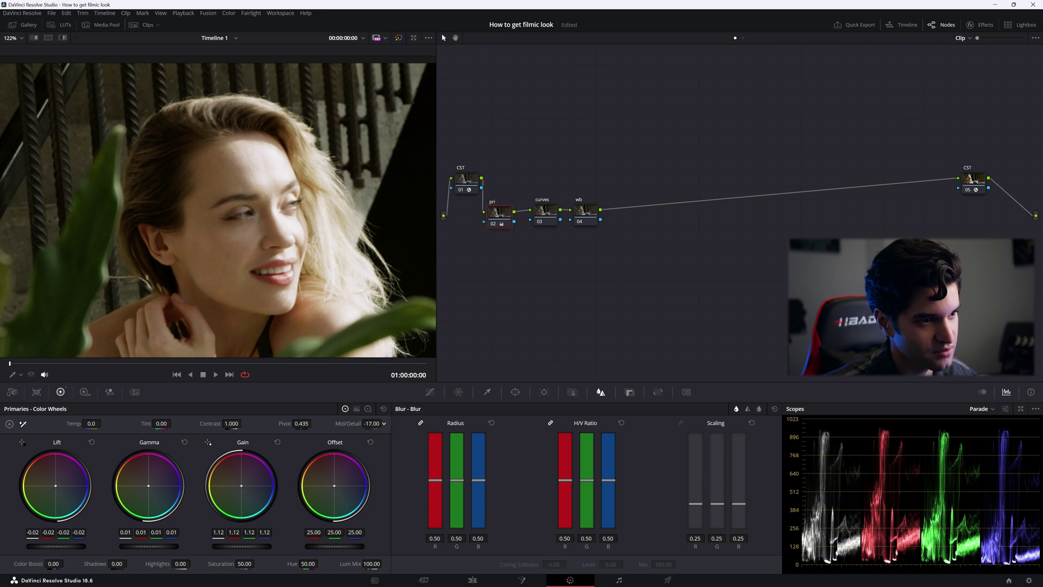
{"action": "scroll", "coordinate": [331, 252], "scroll_direction": "down", "scroll_amount": 6}
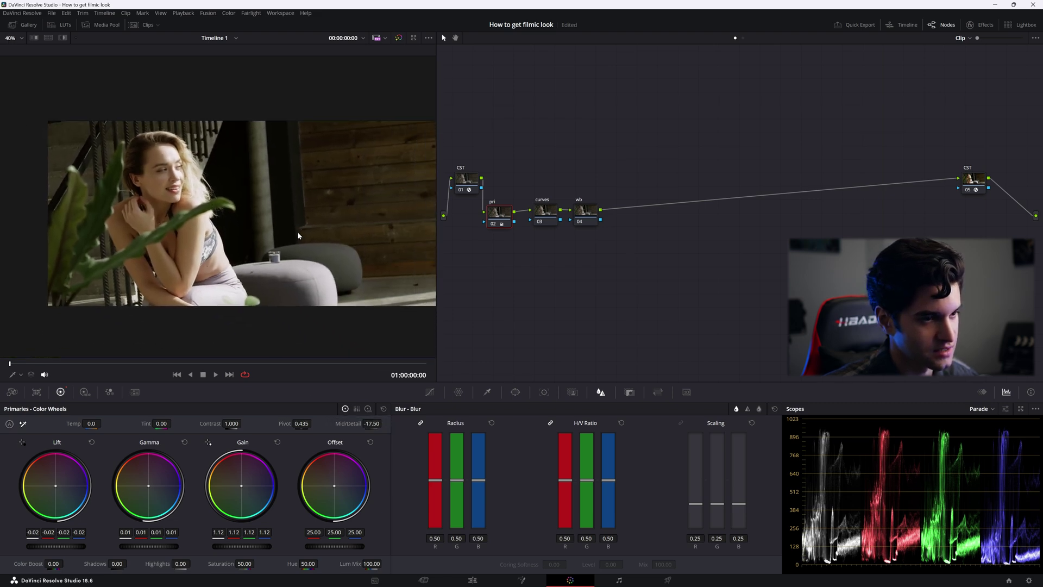
{"action": "scroll", "coordinate": [250, 260], "scroll_direction": "down", "scroll_amount": 1}
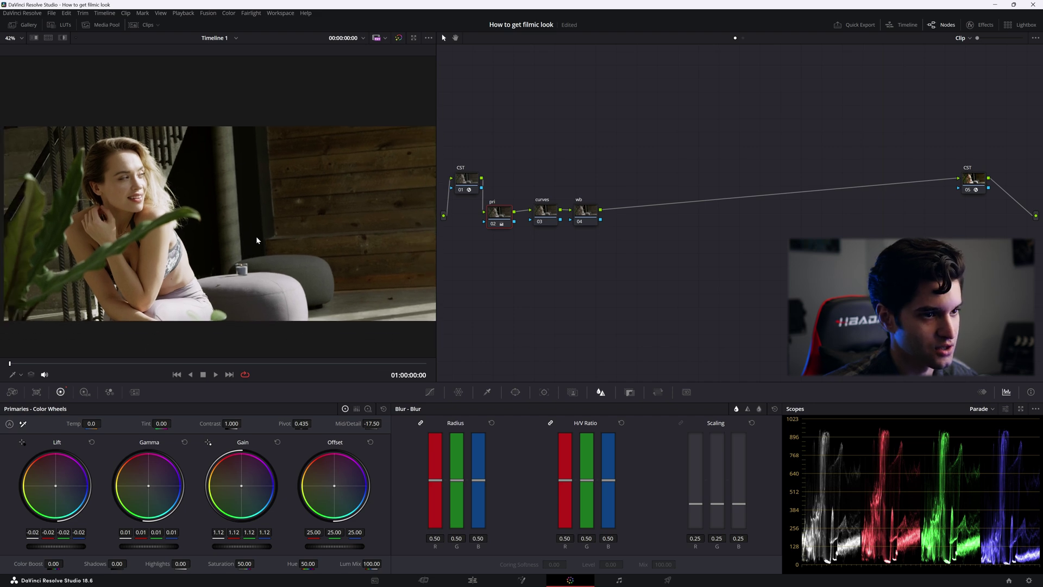
{"action": "scroll", "coordinate": [258, 236], "scroll_direction": "up", "scroll_amount": 2}
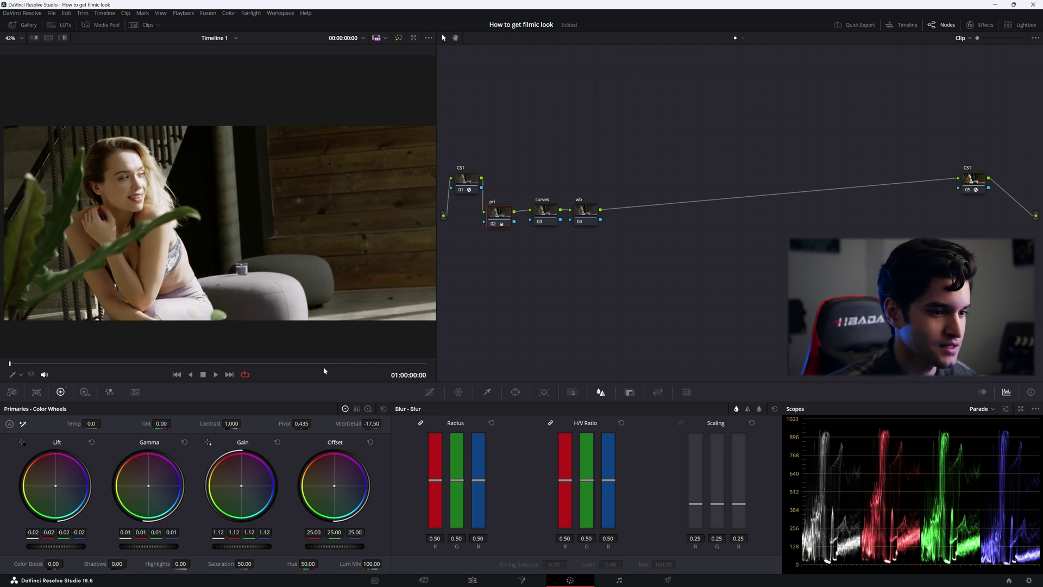
Show the custom curve of the curves node with its channels linked and enable Editable Splines
{"action": "left_click", "coordinate": [545, 212]}
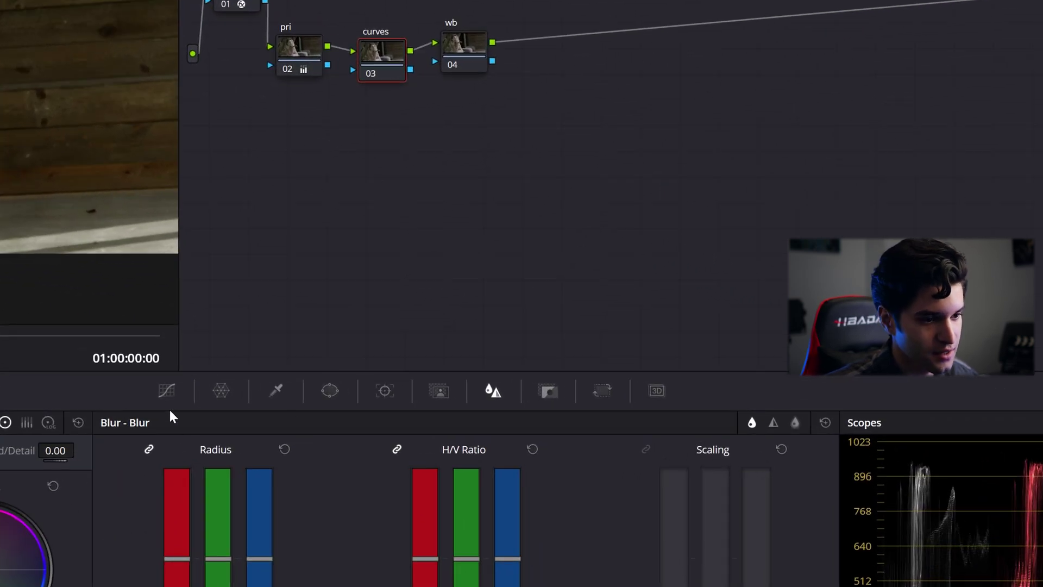
{"action": "left_click", "coordinate": [166, 391]}
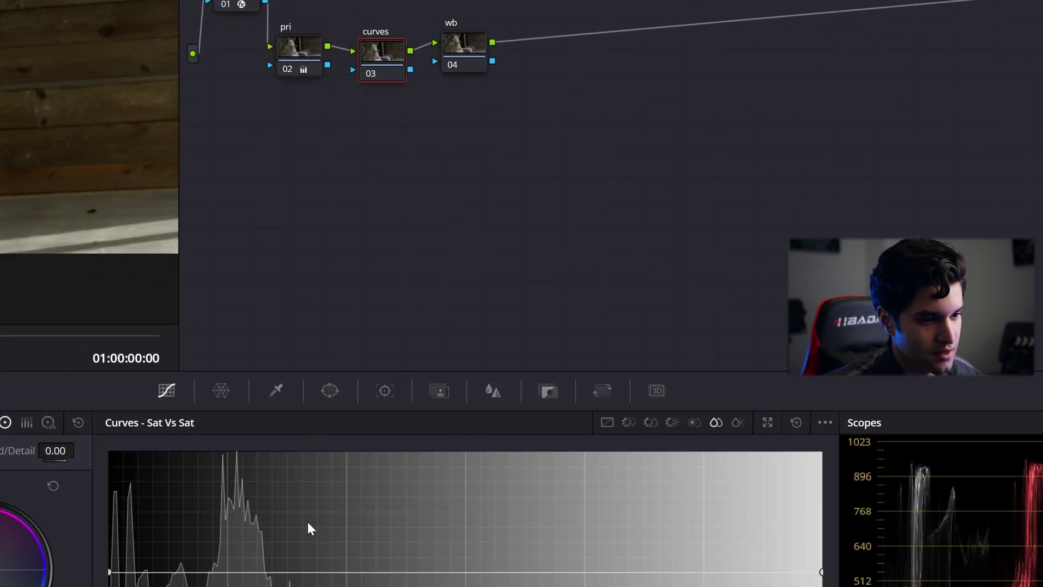
{"action": "left_click", "coordinate": [661, 408]}
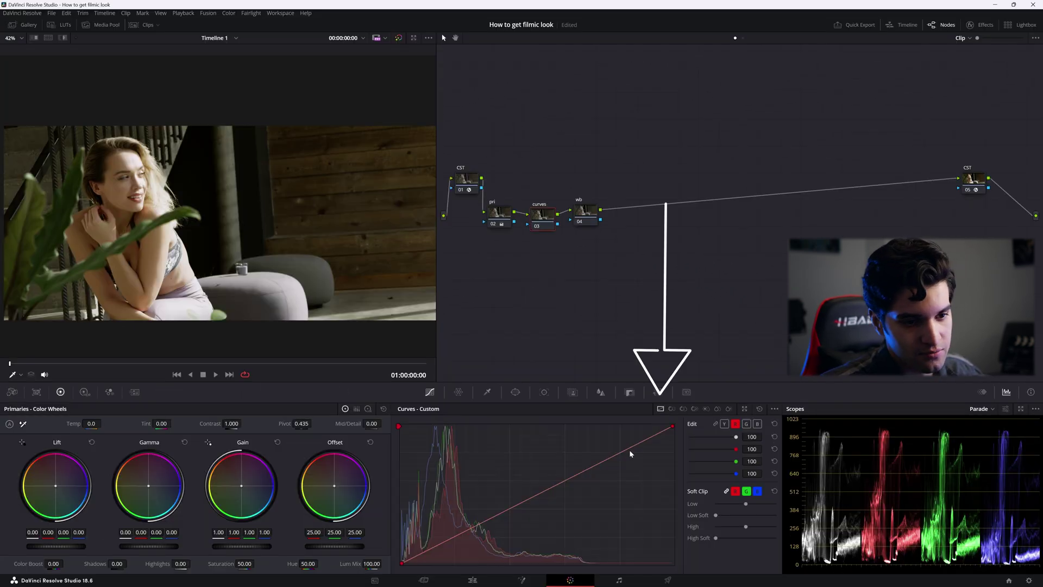
{"action": "left_click", "coordinate": [717, 424]}
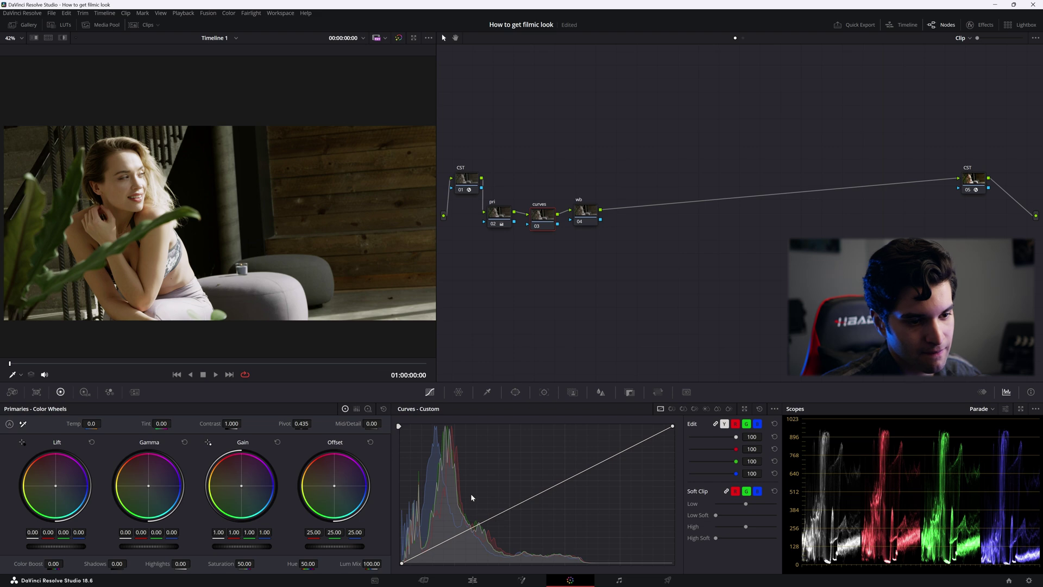
{"action": "left_click", "coordinate": [775, 409]}
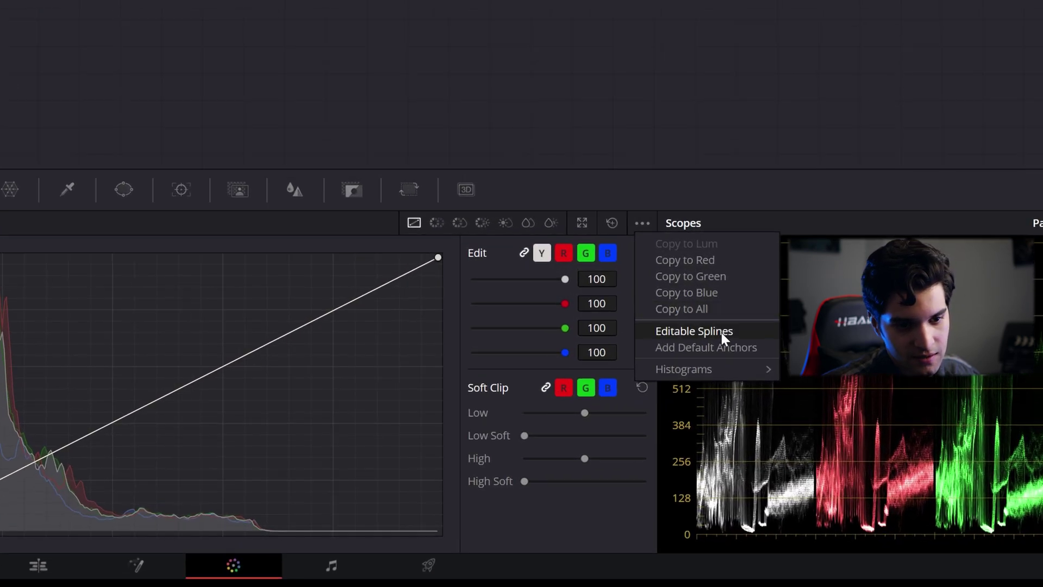
{"action": "left_click", "coordinate": [720, 330]}
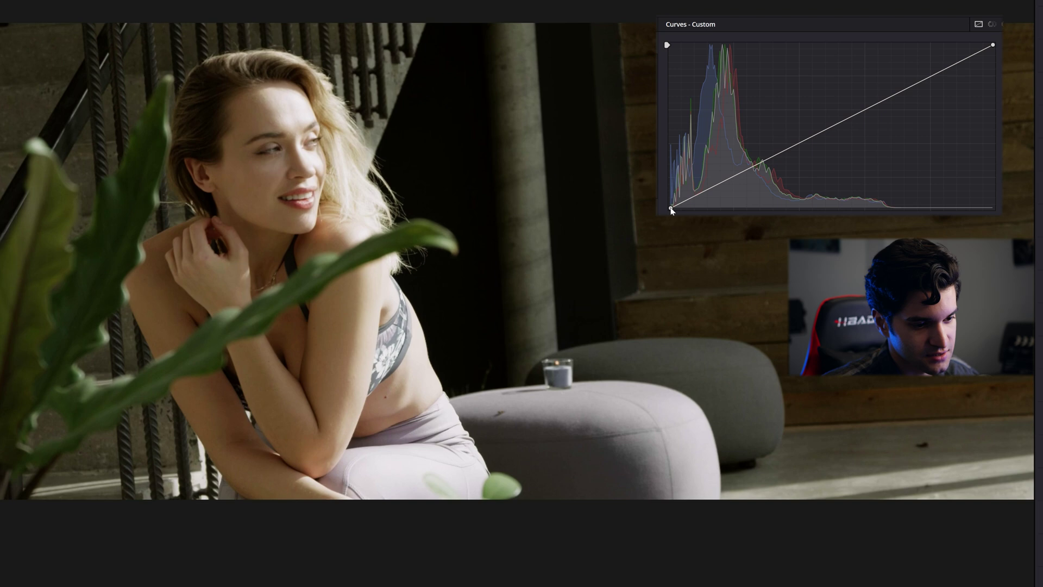
Shape a gentle S-curve by pulling the shadow spline handle down and the highlight spline handle up
{"action": "left_click_drag", "start_coordinate": [779, 157], "coordinate": [780, 165]}
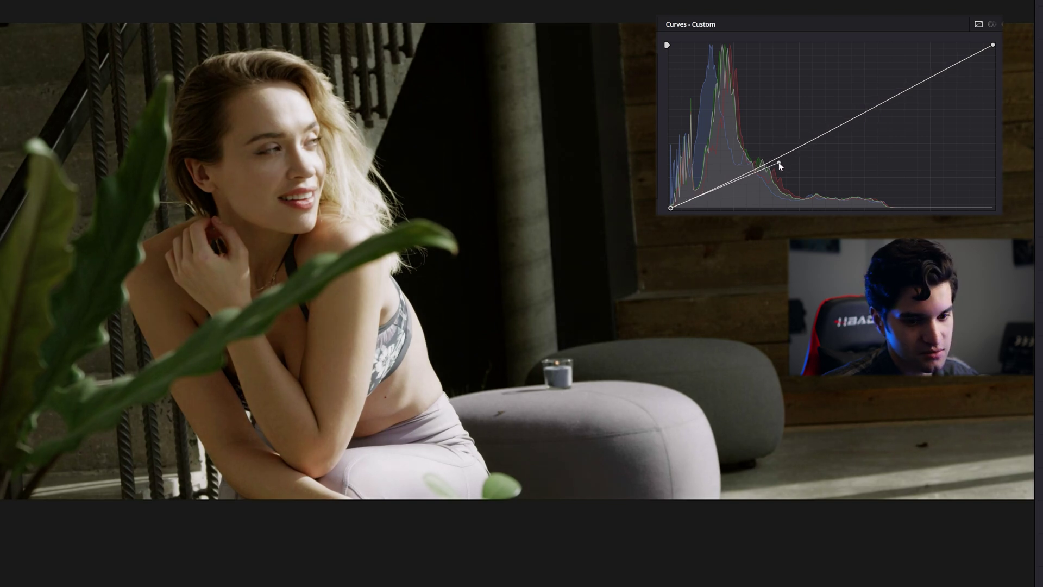
{"action": "left_click", "coordinate": [992, 46]}
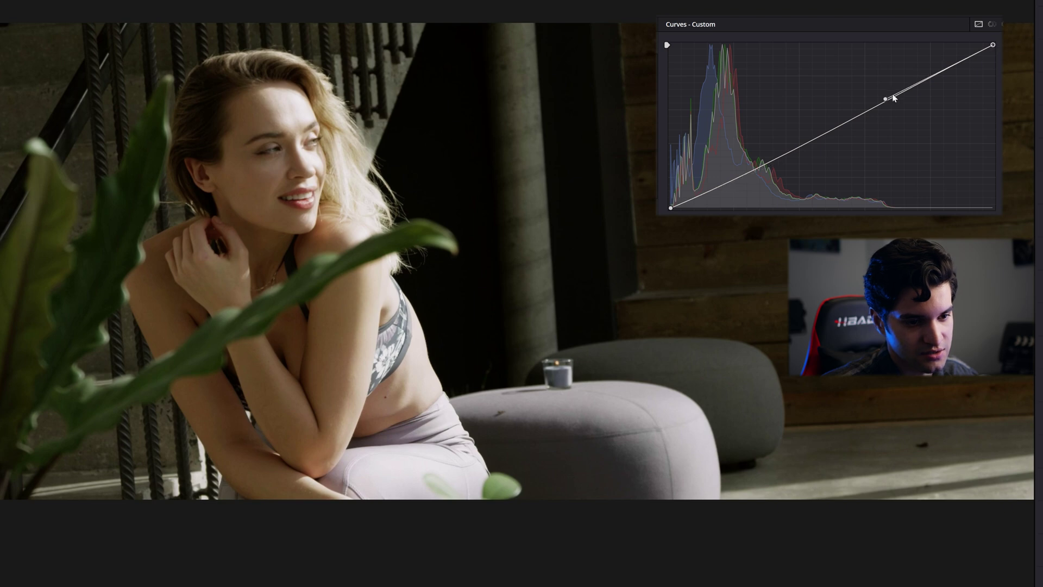
{"action": "left_click_drag", "start_coordinate": [887, 102], "coordinate": [877, 87]}
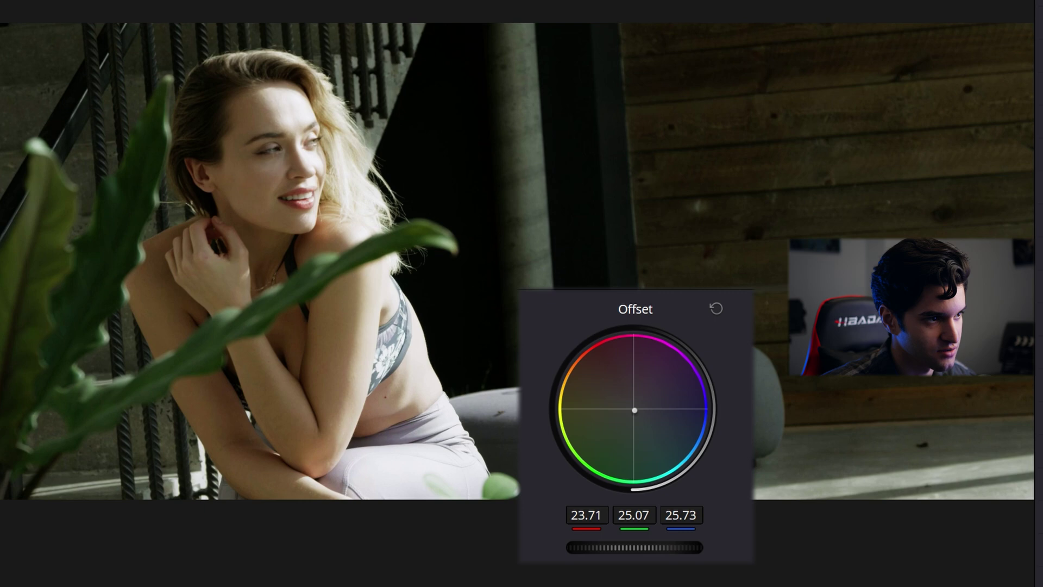
Balance the wb node's Offset to 23.84 red, 24.73 green and 26.55 blue, and compare the image with the node off and on
{"action": "left_click_drag", "start_coordinate": [634, 410], "coordinate": [636, 411]}
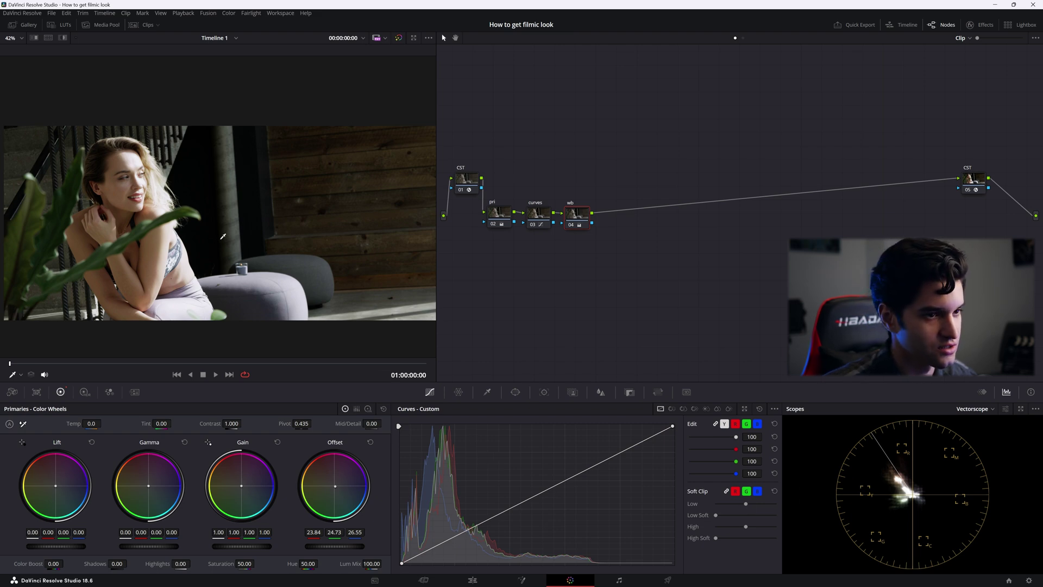
{"action": "key", "text": "ctrl+d"}
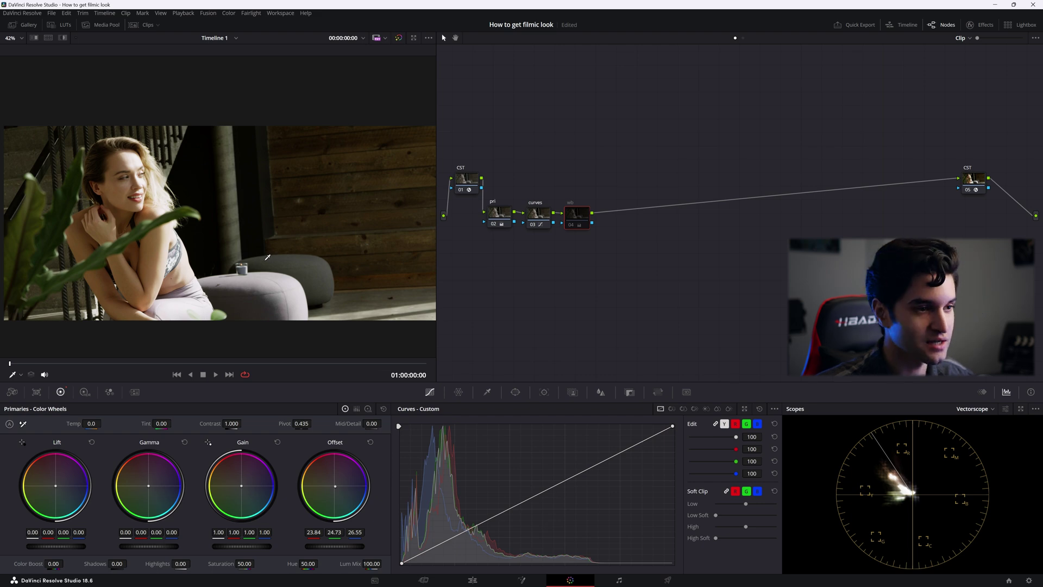
{"action": "key", "text": "ctrl+d"}
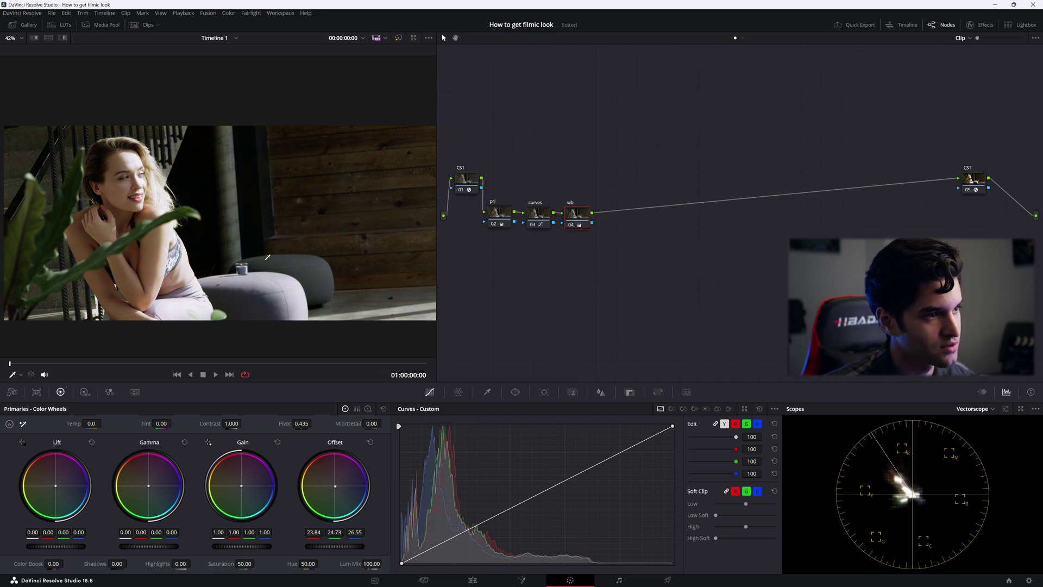
{"action": "key", "text": "ctrl+d"}
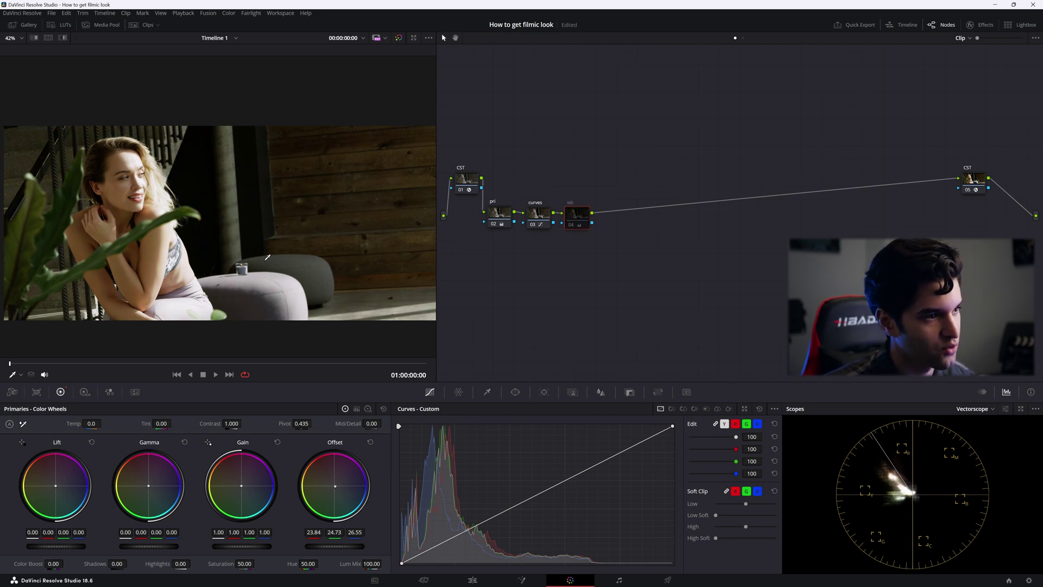
{"action": "key", "text": "ctrl+d"}
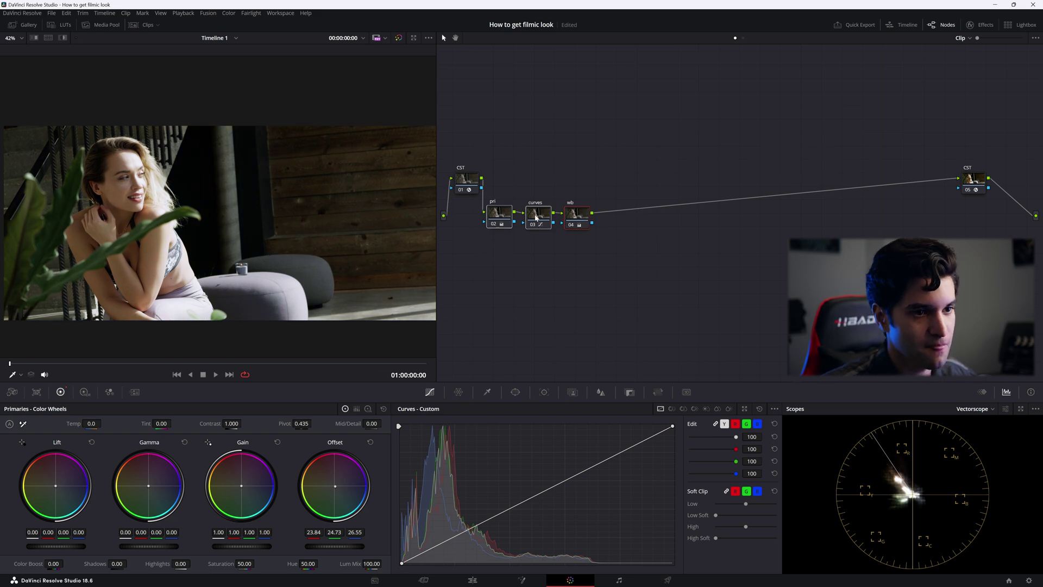
Add a serial node after wb, place it below the row, and set its Gain to 1.04 red, 0.99 green and 0.93 blue
{"action": "key", "text": "alt+s"}
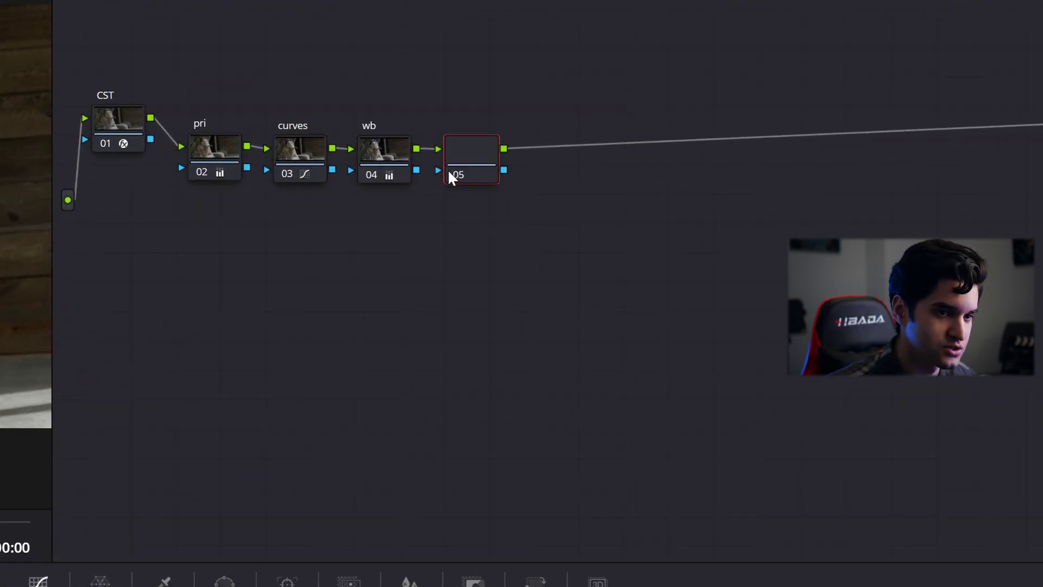
{"action": "left_click_drag", "start_coordinate": [449, 175], "coordinate": [247, 284]}
{"action": "left_click_drag", "start_coordinate": [246, 275], "coordinate": [300, 275]}
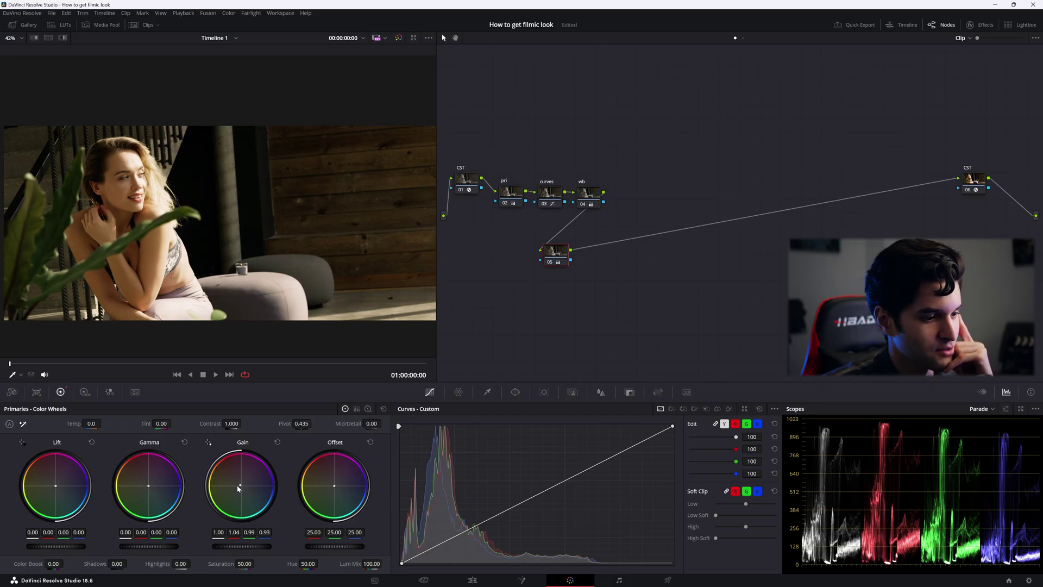
Set the new node's log Shadow wheel to -0.03 red, 0.01 green and 0.03 blue, and label the node look
{"action": "scroll", "coordinate": [133, 306], "scroll_direction": "down", "scroll_amount": 1}
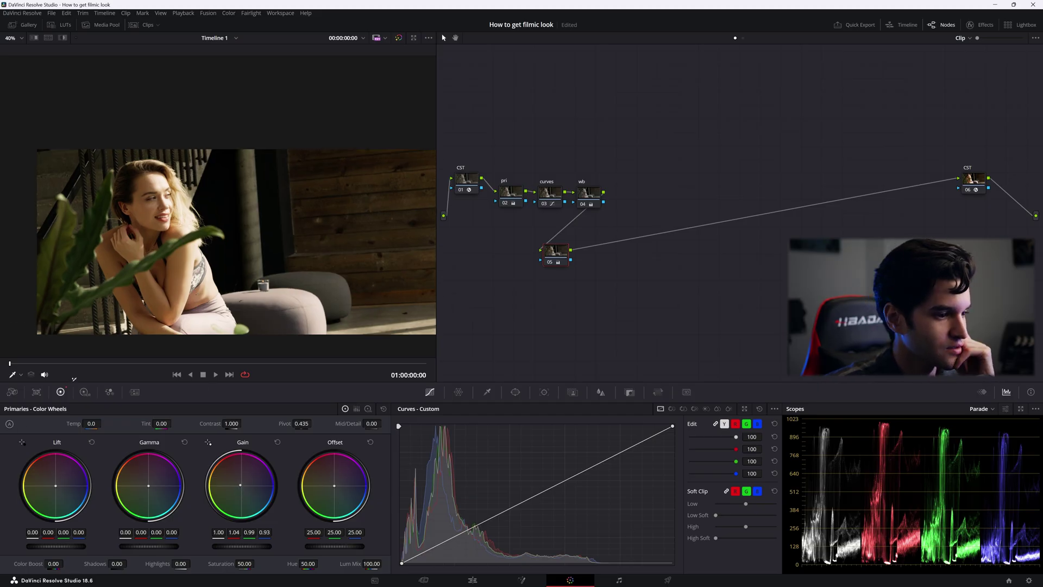
{"action": "left_click", "coordinate": [368, 409]}
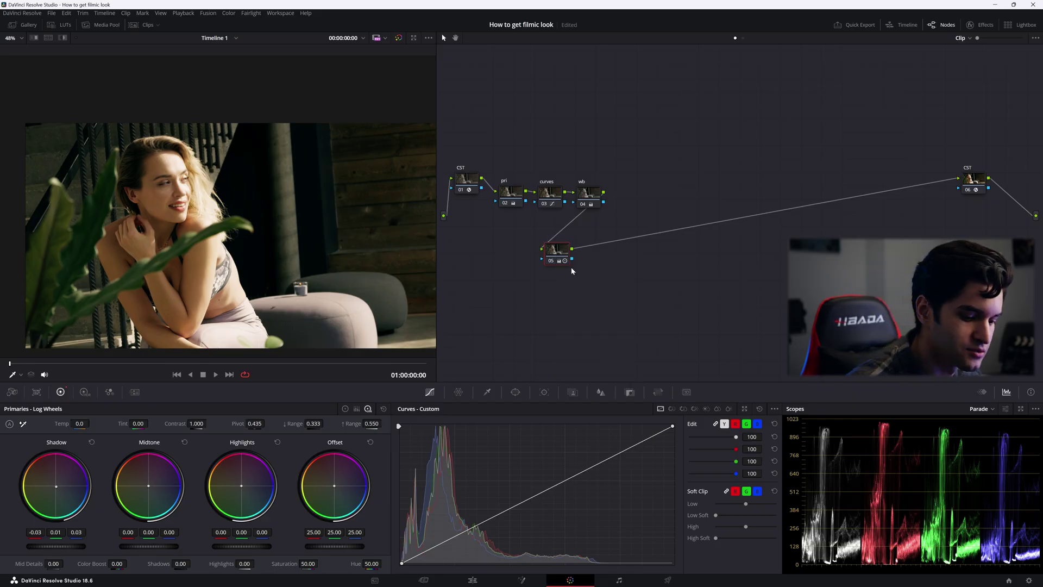
{"action": "type", "text": "look"}
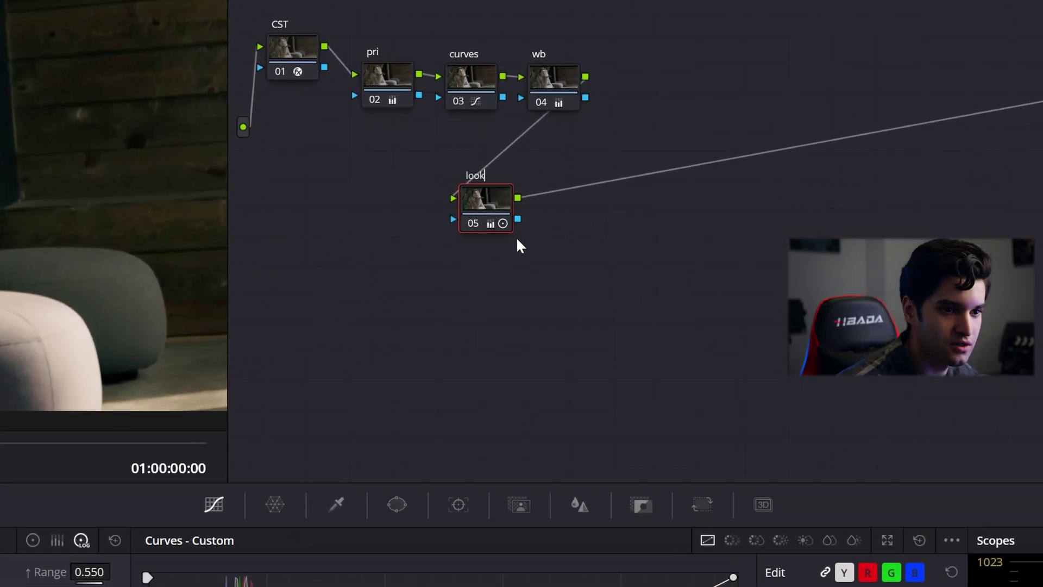
{"action": "left_click", "coordinate": [563, 284]}
{"action": "key", "text": "ctrl+d"}
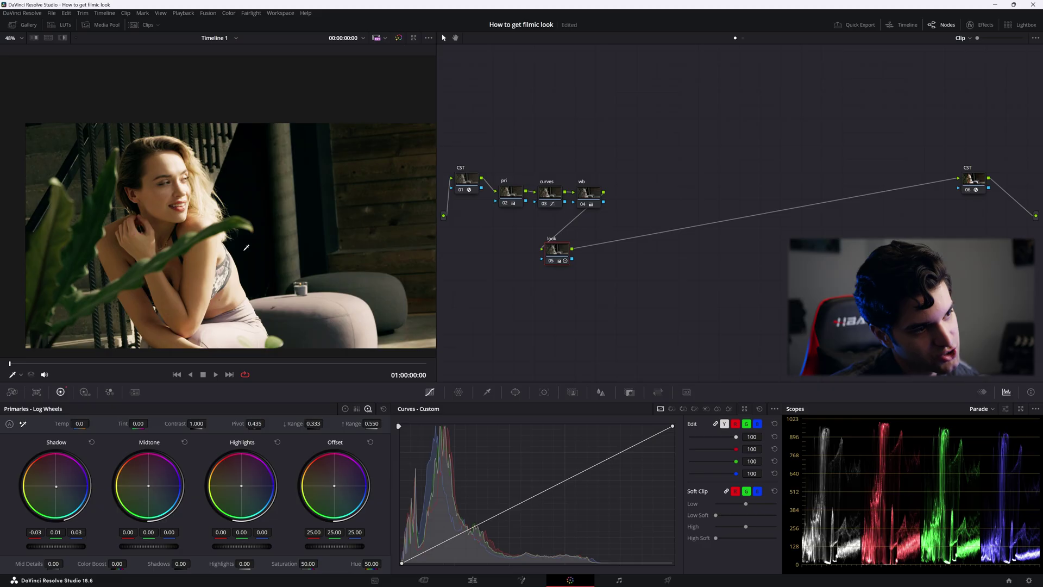
Examine the warm-highlight, cool-shadow look on the woman's face close up and across the full frame
{"action": "scroll", "coordinate": [235, 267], "scroll_direction": "up", "scroll_amount": 2}
{"action": "scroll", "coordinate": [109, 227], "scroll_direction": "down", "scroll_amount": 3}
{"action": "scroll", "coordinate": [201, 242], "scroll_direction": "up", "scroll_amount": 1}
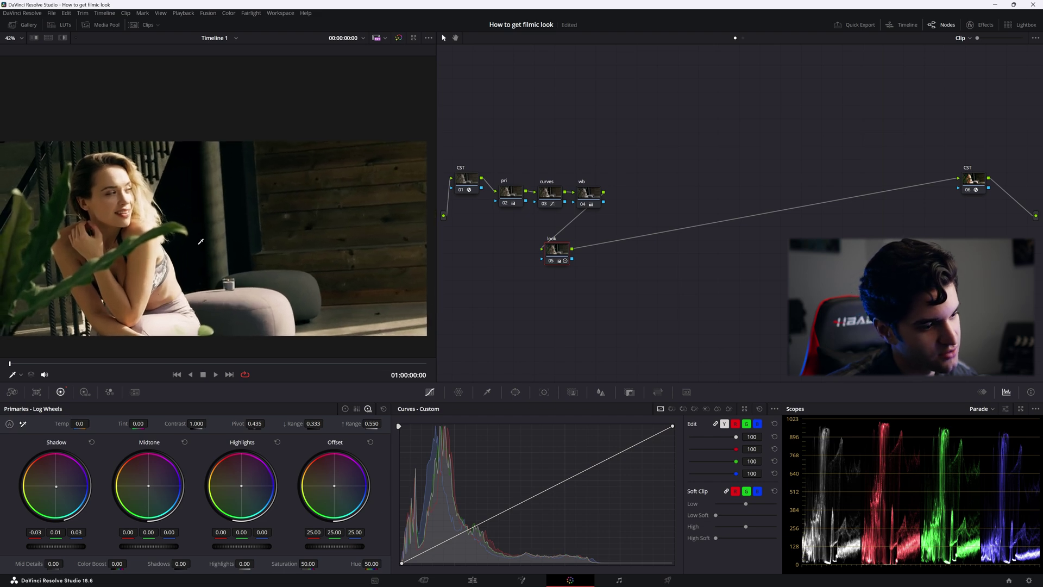
{"action": "scroll", "coordinate": [54, 168], "scroll_direction": "up", "scroll_amount": 5}
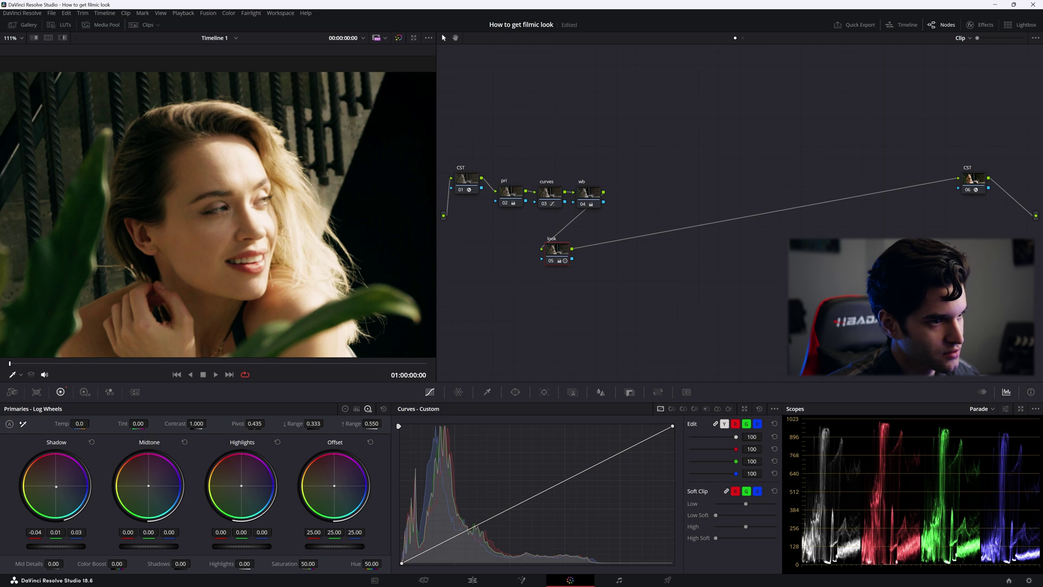
{"action": "scroll", "coordinate": [193, 258], "scroll_direction": "down", "scroll_amount": 8}
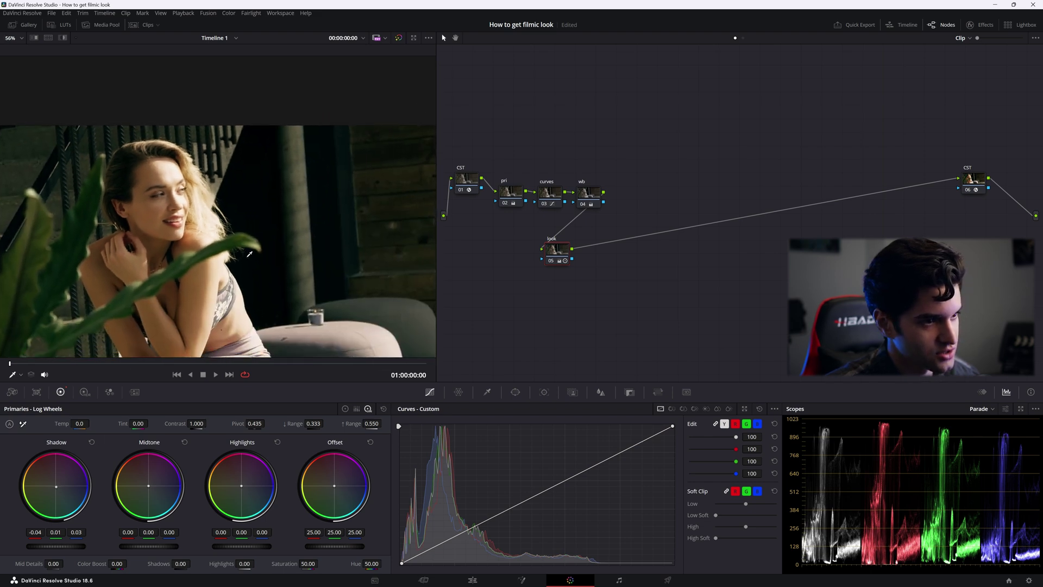
{"action": "scroll", "coordinate": [275, 266], "scroll_direction": "down", "scroll_amount": 2}
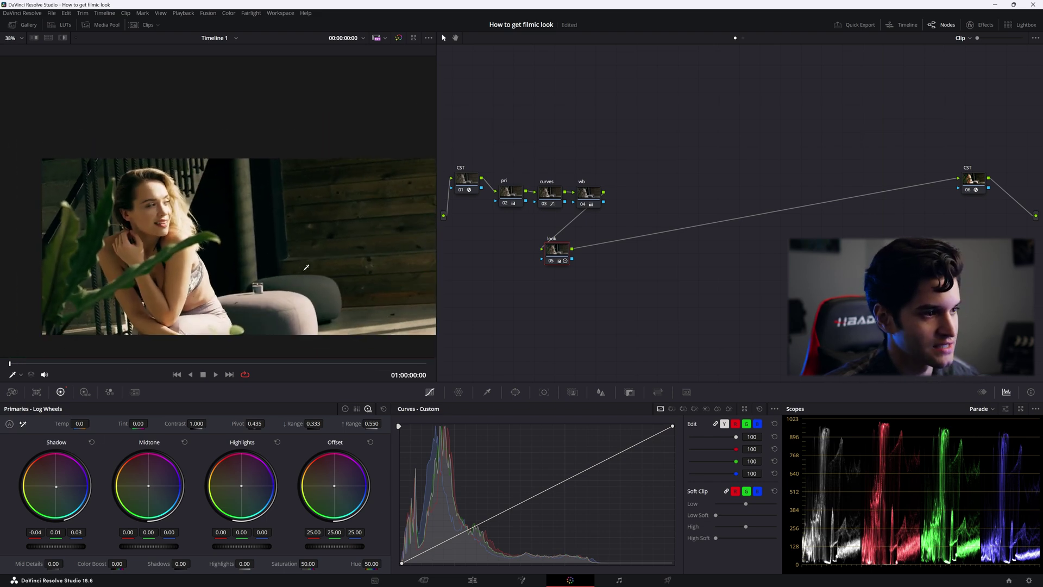
{"action": "scroll", "coordinate": [298, 263], "scroll_direction": "up", "scroll_amount": 3}
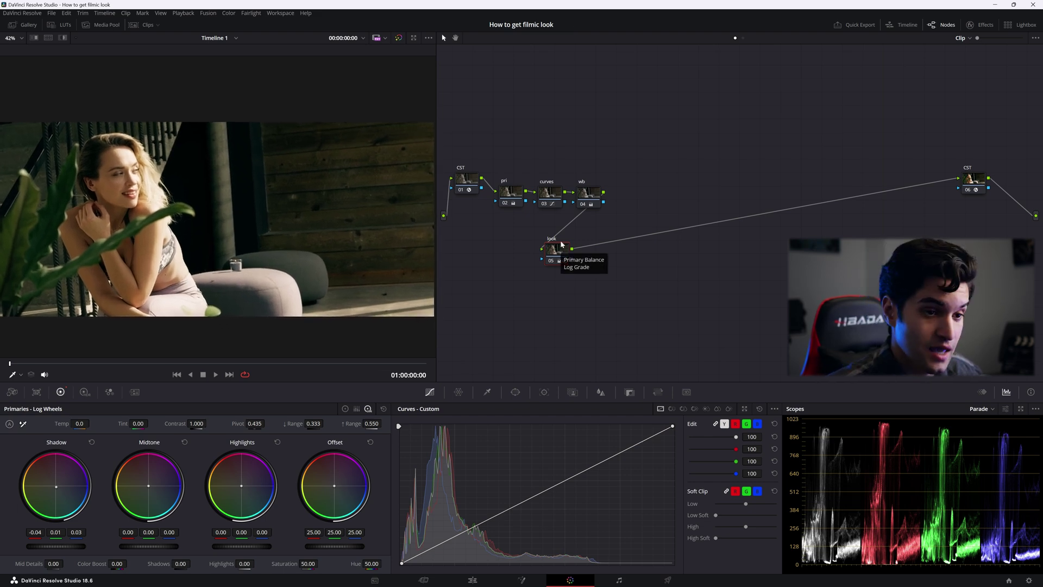
Add a serial node after look and label it blakcs
{"action": "key", "text": "alt+s"}
{"action": "right_click", "coordinate": [598, 251]}
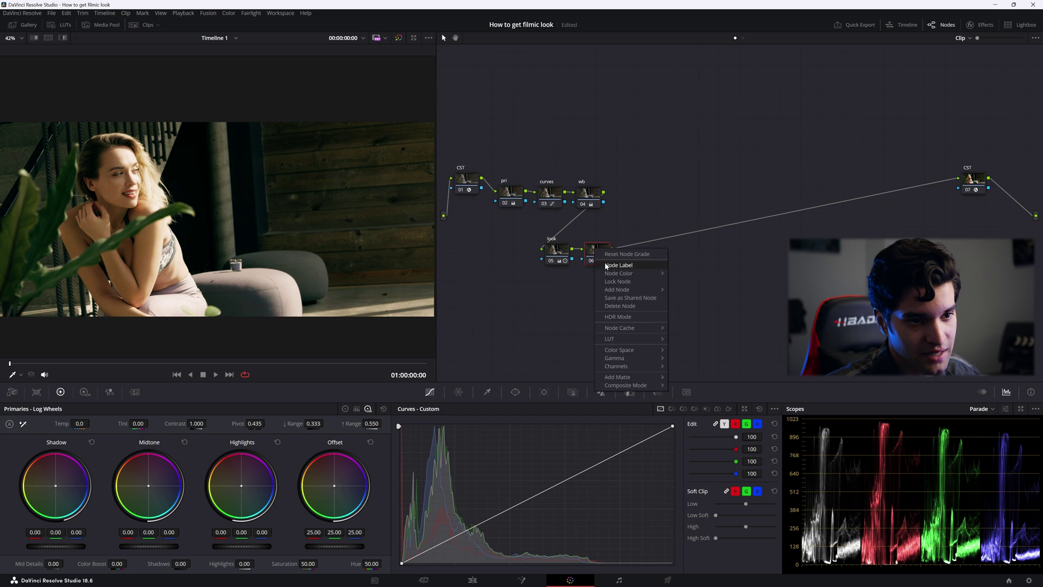
{"action": "left_click", "coordinate": [608, 265]}
{"action": "type", "text": "blakcs"}
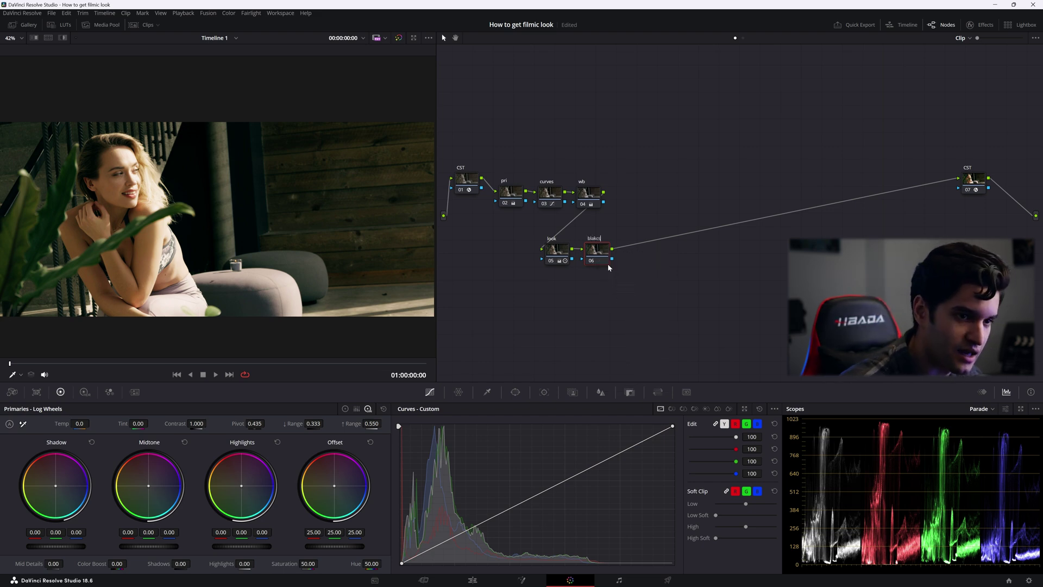
{"action": "left_click", "coordinate": [603, 252]}
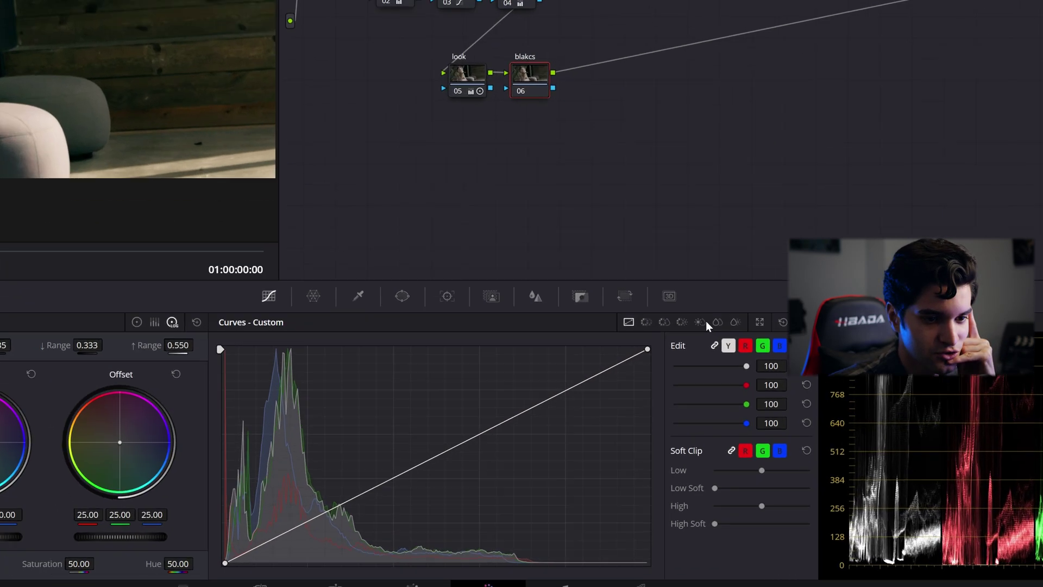
Lower the Sat Vs Sat curve's zero-saturation end to 0.64 output, anchor the curve just above it, and check the image up close
{"action": "left_click", "coordinate": [706, 408]}
{"action": "left_click", "coordinate": [717, 223]}
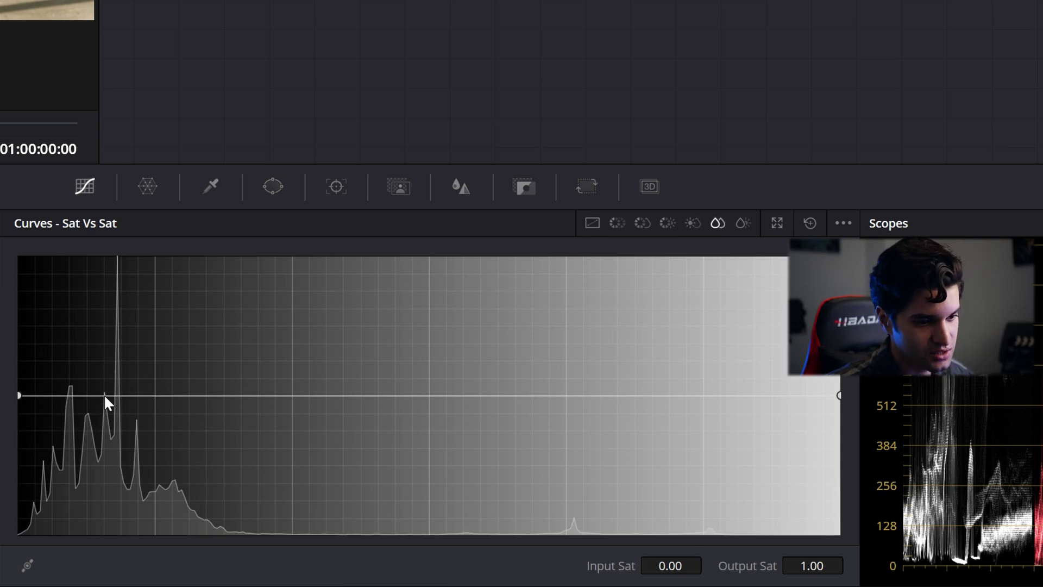
{"action": "left_click_drag", "start_coordinate": [18, 395], "coordinate": [1, 449]}
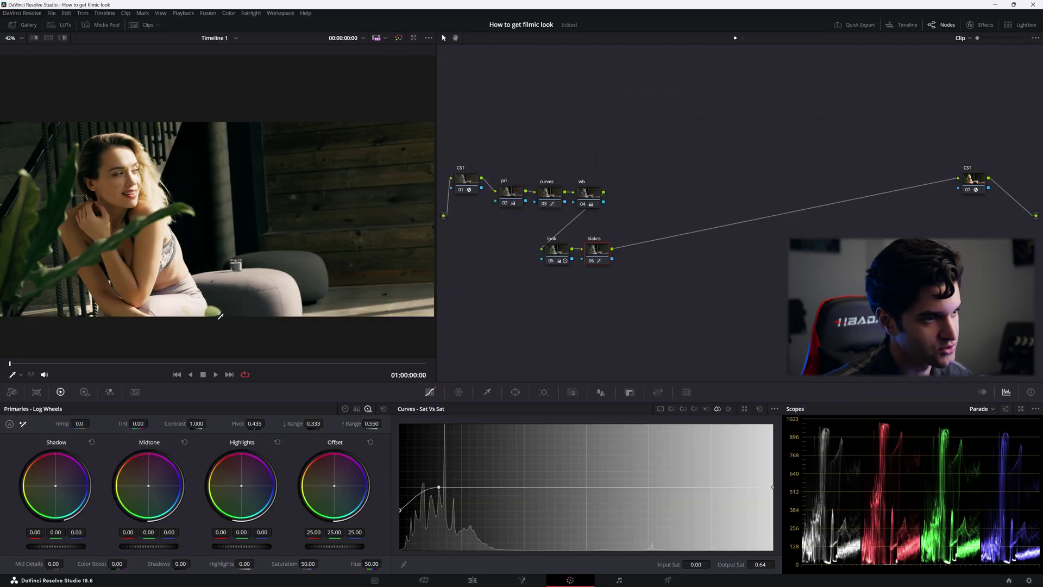
{"action": "scroll", "coordinate": [182, 259], "scroll_direction": "up", "scroll_amount": 3}
{"action": "left_click_drag", "start_coordinate": [170, 219], "coordinate": [281, 262]}
{"action": "scroll", "coordinate": [282, 257], "scroll_direction": "up", "scroll_amount": 4}
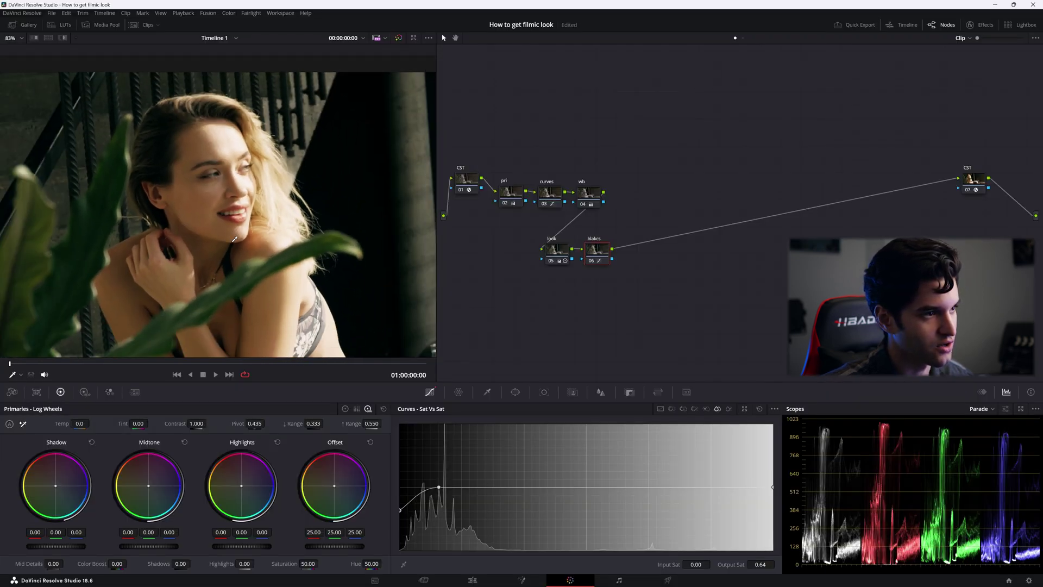
{"action": "scroll", "coordinate": [256, 246], "scroll_direction": "down", "scroll_amount": 5}
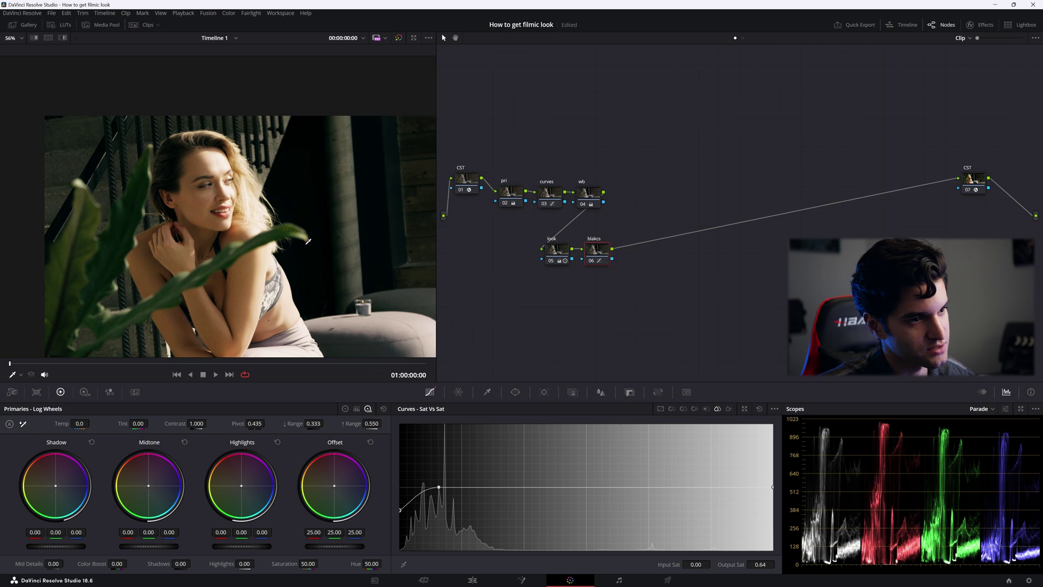
{"action": "scroll", "coordinate": [243, 233], "scroll_direction": "down", "scroll_amount": 2}
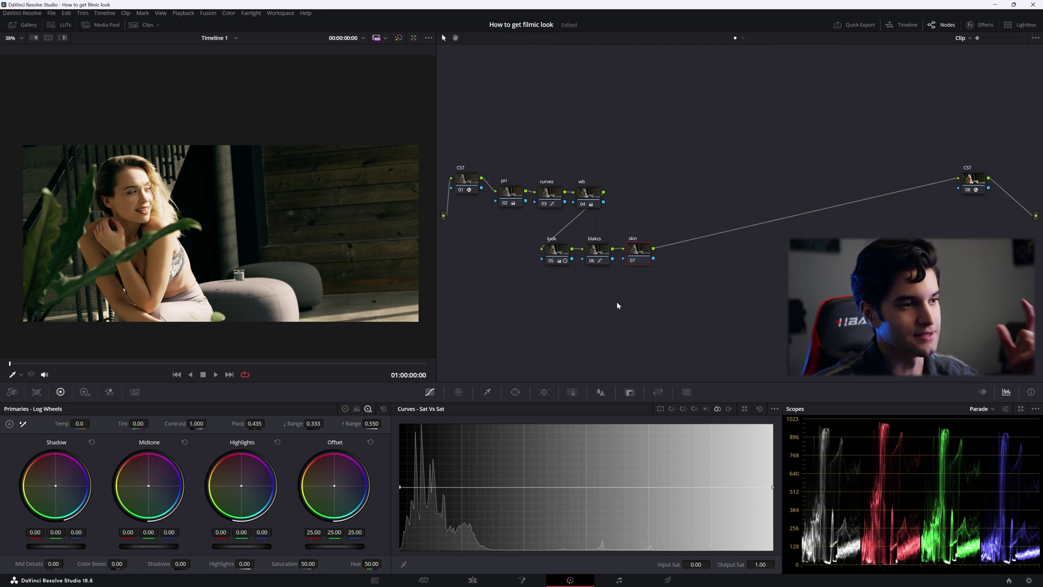
Qualify the woman's skin on the skin node with highlight shown: hue center 33.6, width 15.0, and luminance 42.3 to 60.8
{"action": "left_click", "coordinate": [487, 392]}
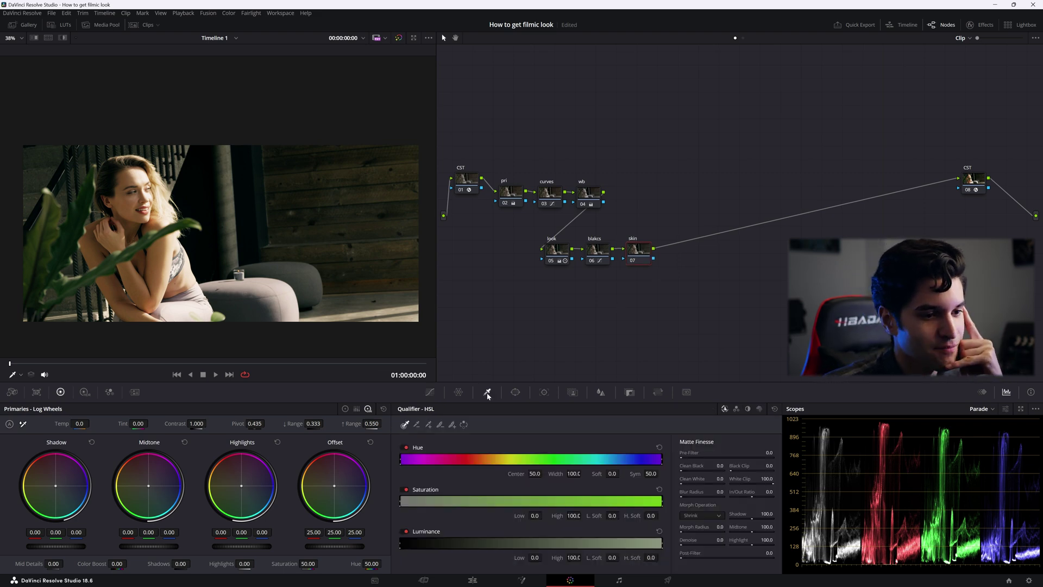
{"action": "left_click", "coordinate": [131, 174]}
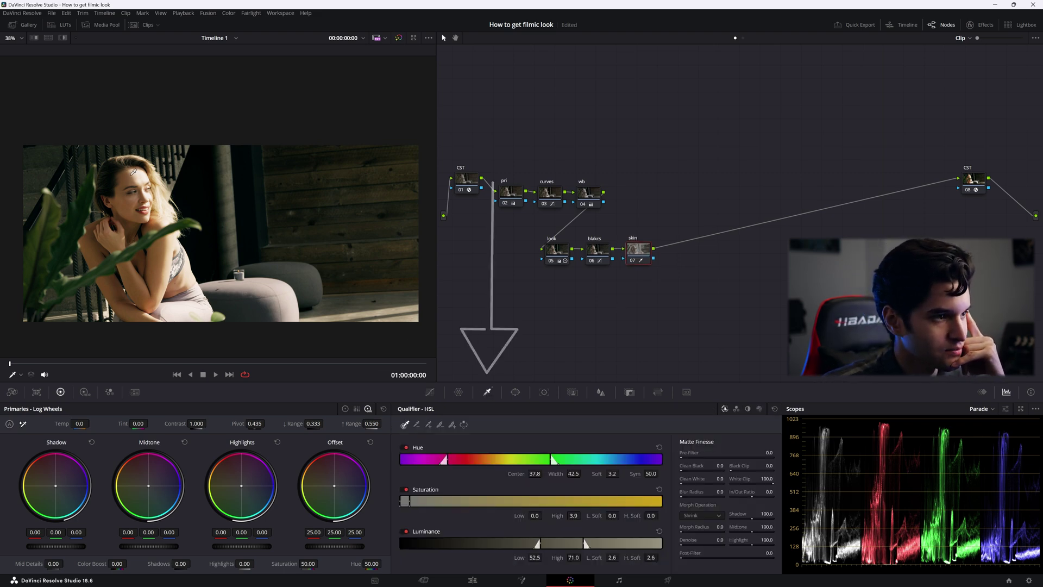
{"action": "left_click", "coordinate": [61, 37]}
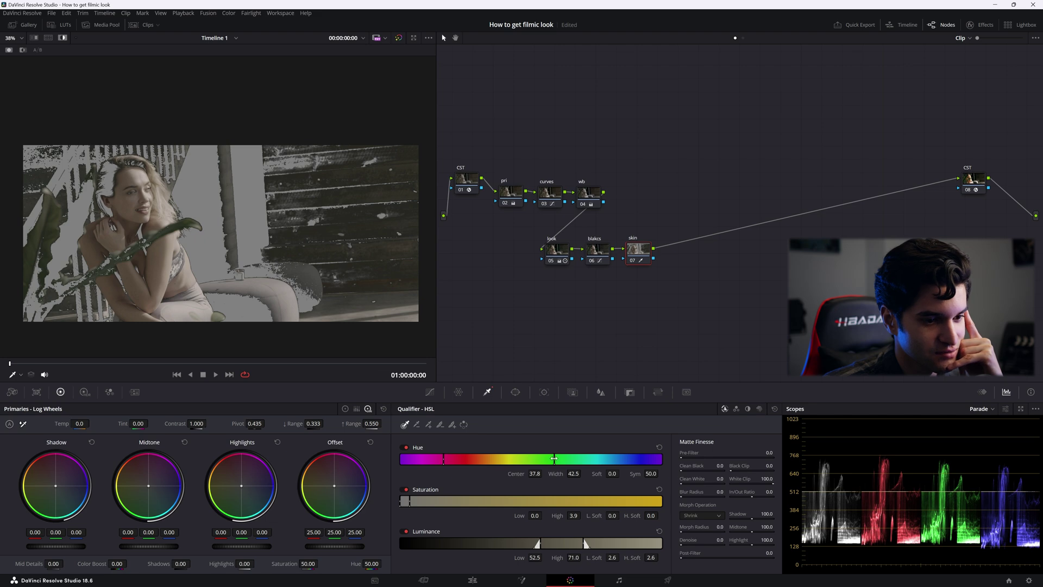
{"action": "left_click_drag", "start_coordinate": [554, 458], "coordinate": [492, 460]}
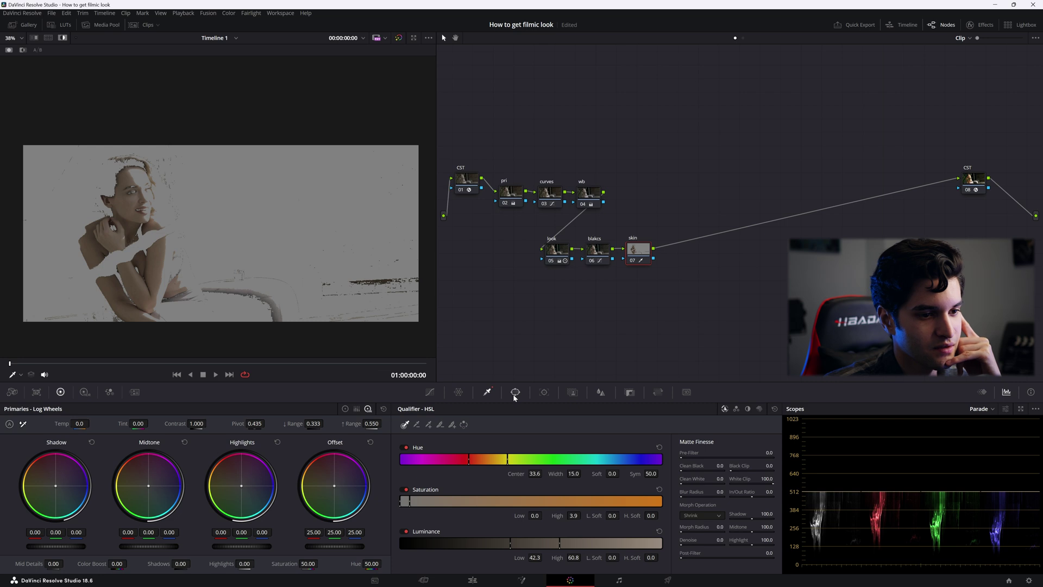
Switch the scope to Vectorscope and refine the skin matte with denoise 4.6 and blur radius 11.6
{"action": "left_click", "coordinate": [984, 411]}
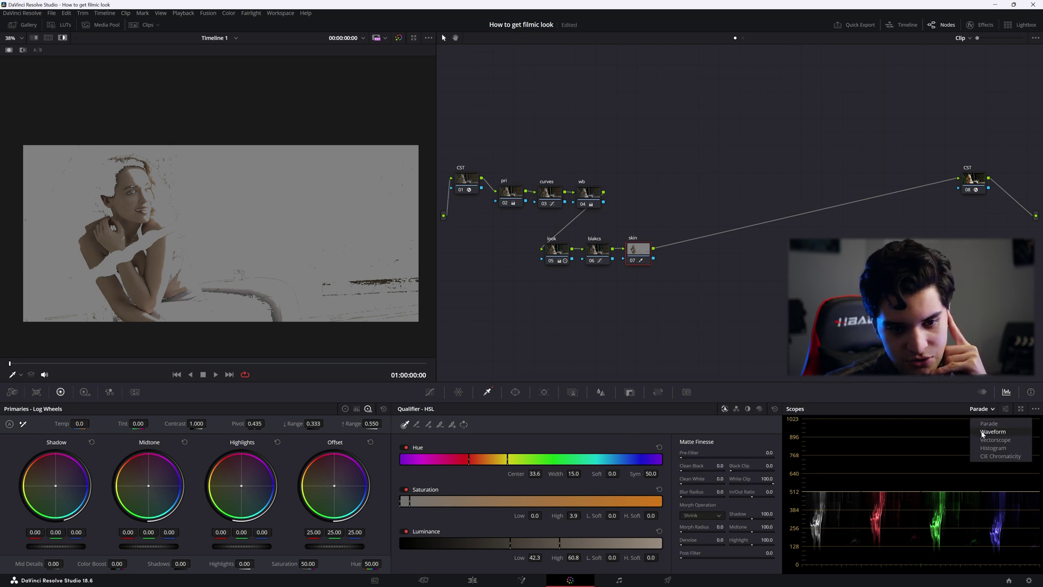
{"action": "left_click", "coordinate": [989, 441]}
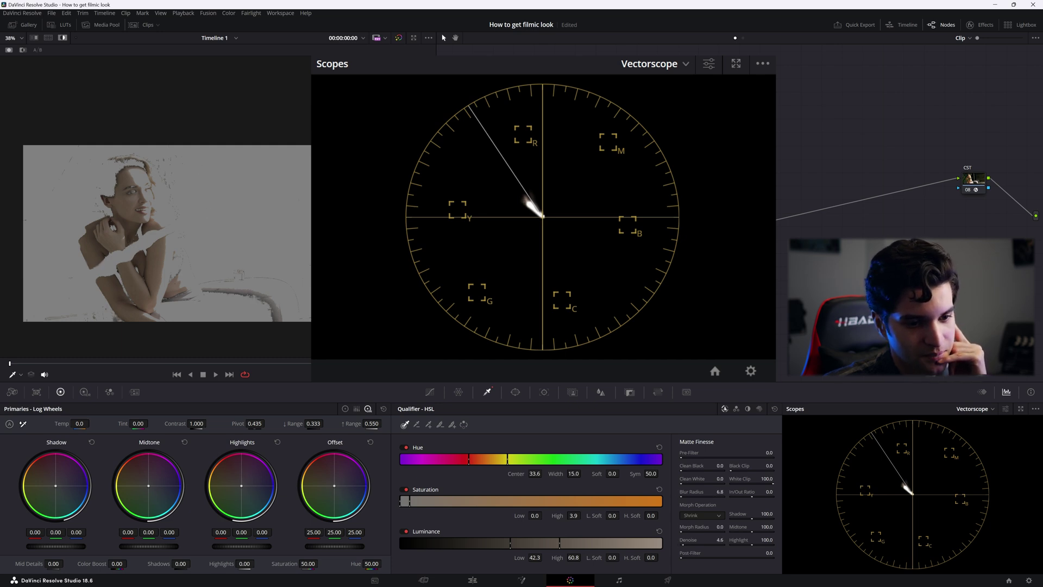
{"action": "left_click_drag", "start_coordinate": [718, 491], "coordinate": [712, 492]}
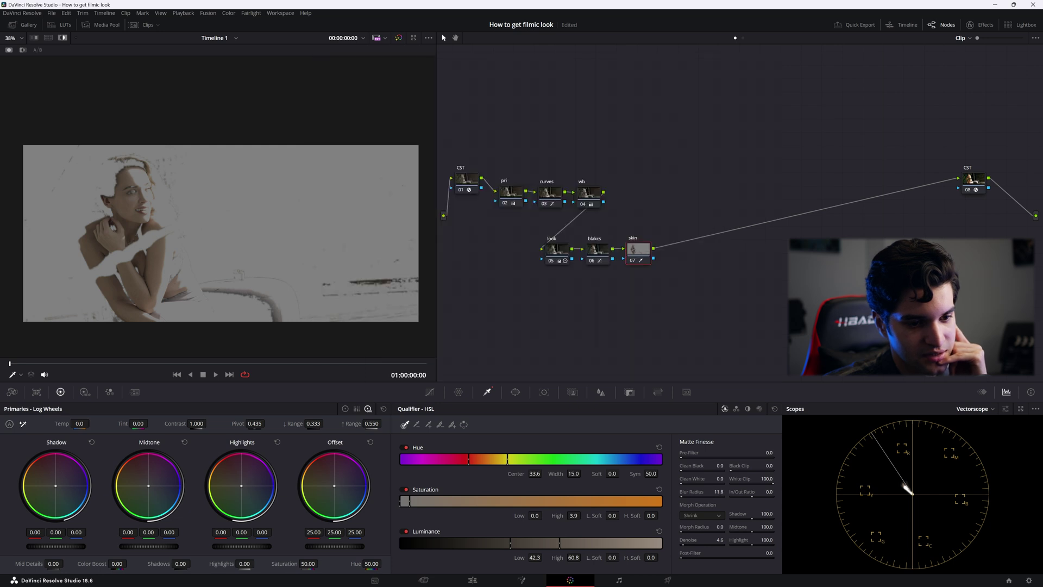
Add a circle window to the skin node and stretch it into a tall, soft-edged ellipse around the woman, about 51.93 in size
{"action": "left_click", "coordinate": [515, 392]}
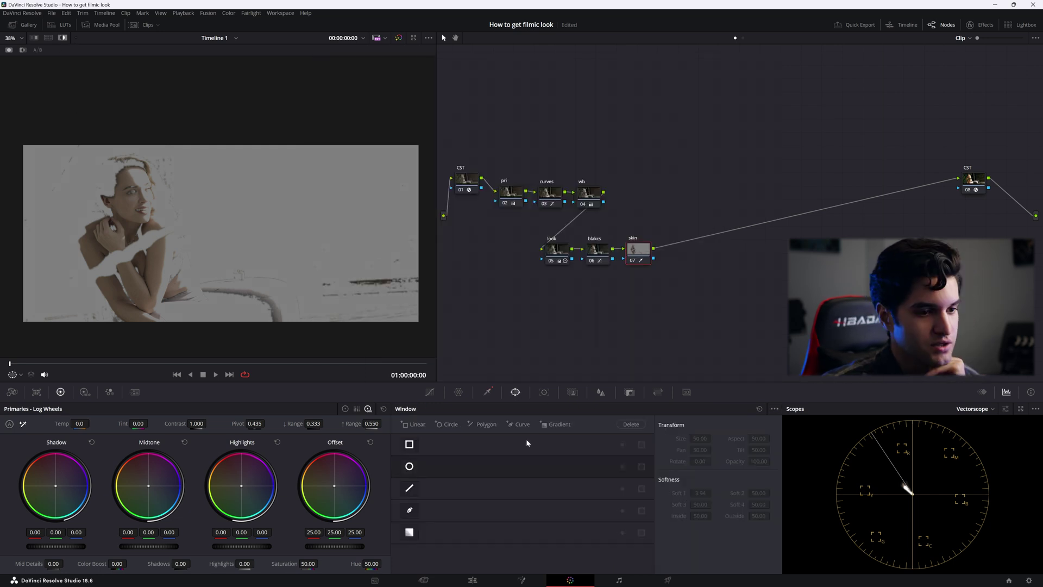
{"action": "left_click", "coordinate": [409, 466]}
{"action": "left_click_drag", "start_coordinate": [212, 234], "coordinate": [108, 217]}
{"action": "left_click_drag", "start_coordinate": [118, 276], "coordinate": [118, 328]}
{"action": "left_click_drag", "start_coordinate": [115, 233], "coordinate": [122, 239]}
{"action": "left_click_drag", "start_coordinate": [65, 223], "coordinate": [56, 224]}
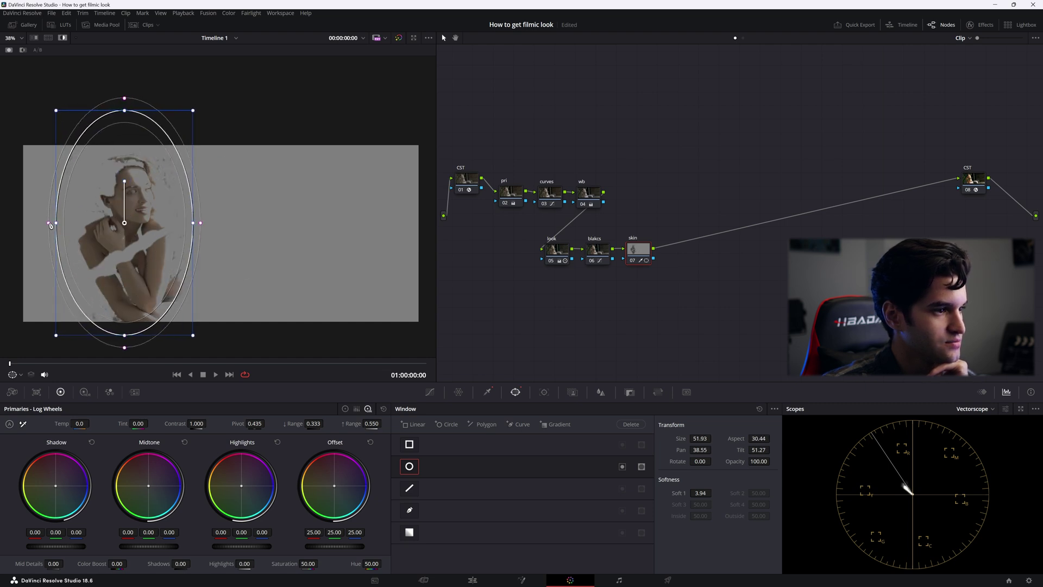
Track the ellipse window through the clip and check the skin selection with the highlight off and on
{"action": "left_click", "coordinate": [545, 392]}
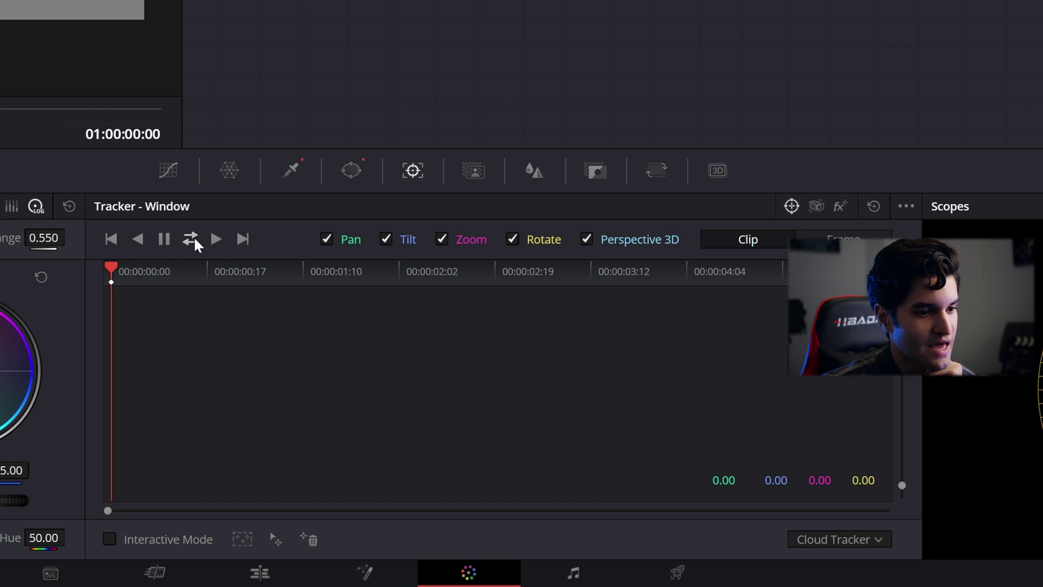
{"action": "left_click", "coordinate": [191, 239]}
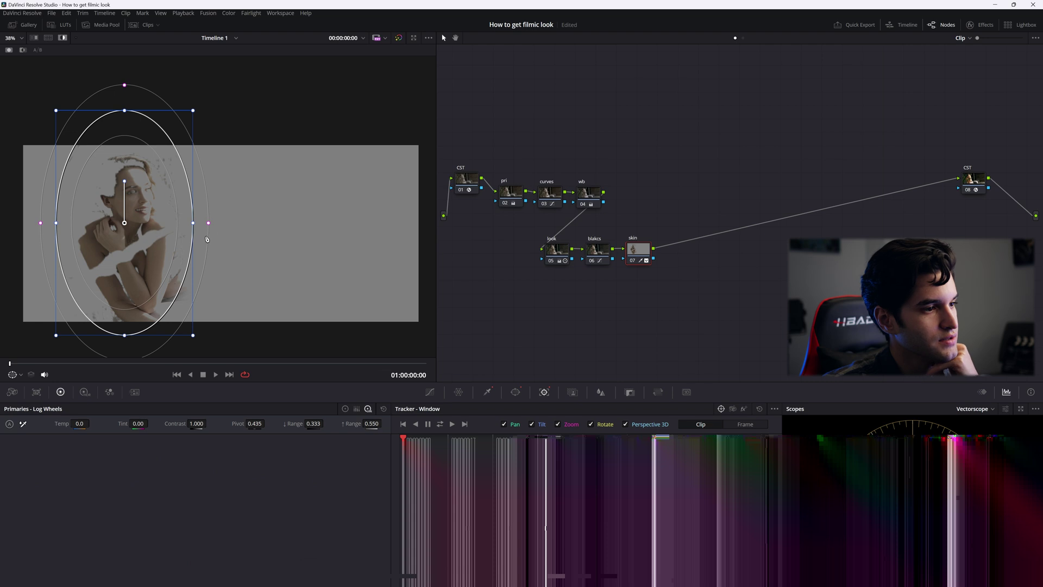
{"action": "left_click", "coordinate": [63, 39]}
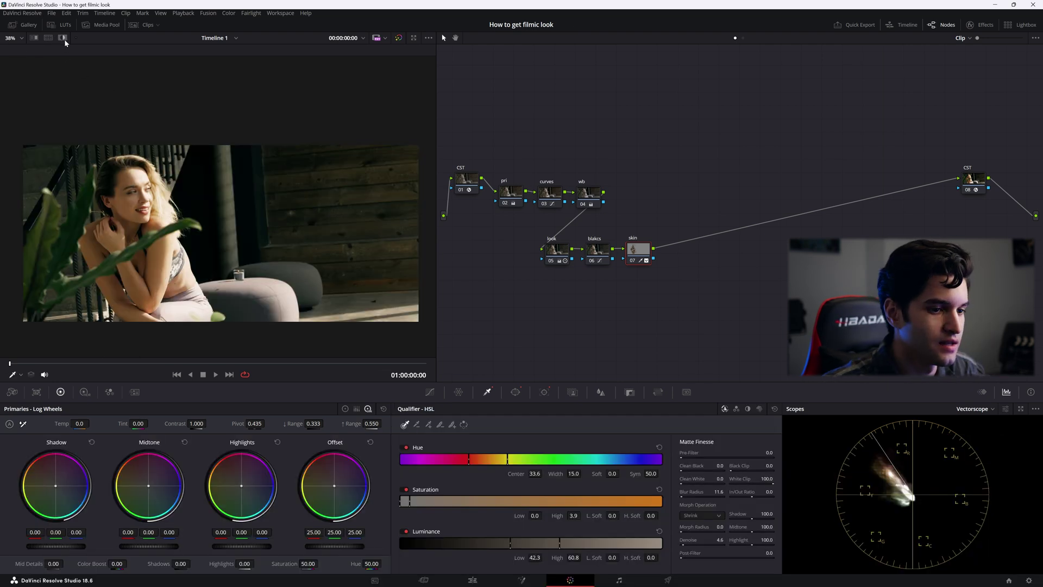
{"action": "left_click", "coordinate": [63, 39]}
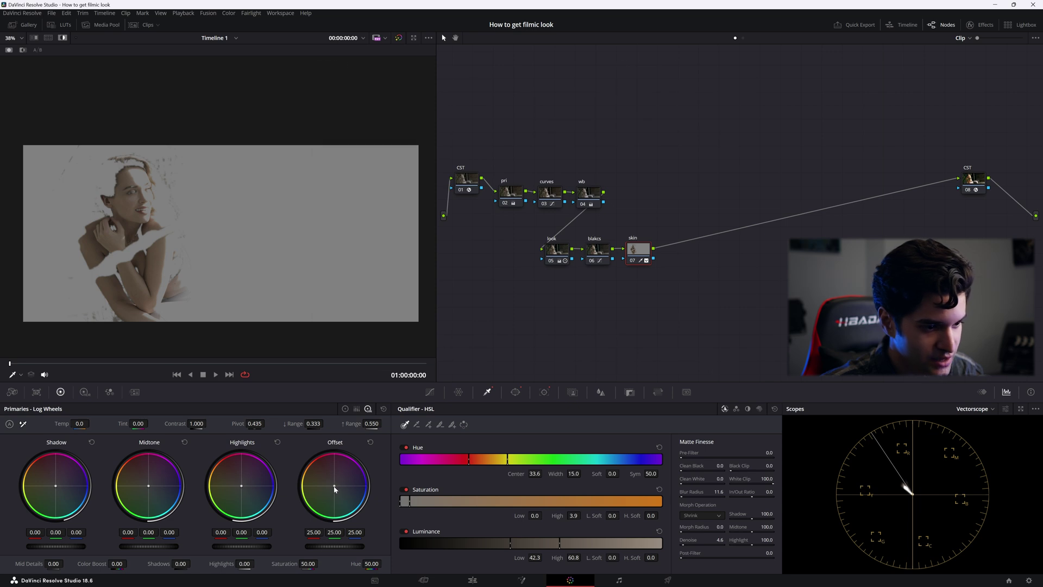
Shift the skin node's Offset to 25.96 red, 24.63 green and 25.55 blue to follow the skin tone line, and turn the highlight off
{"action": "key", "text": "ctrl+shift+w"}
{"action": "left_click_drag", "start_coordinate": [334, 489], "coordinate": [336, 487]}
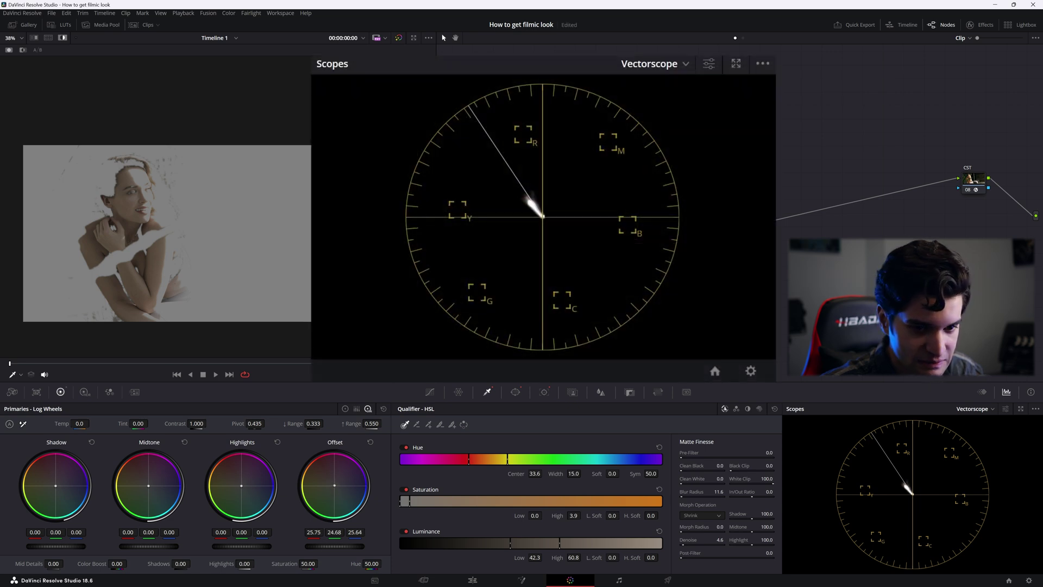
{"action": "left_click_drag", "start_coordinate": [334, 485], "coordinate": [336, 484]}
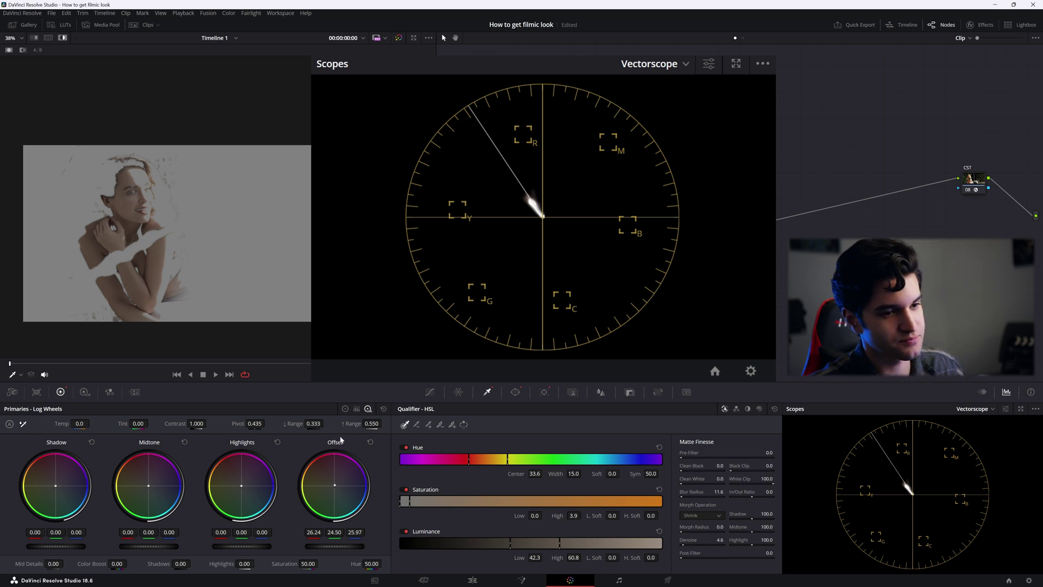
{"action": "key", "text": "ctrl+shift+w"}
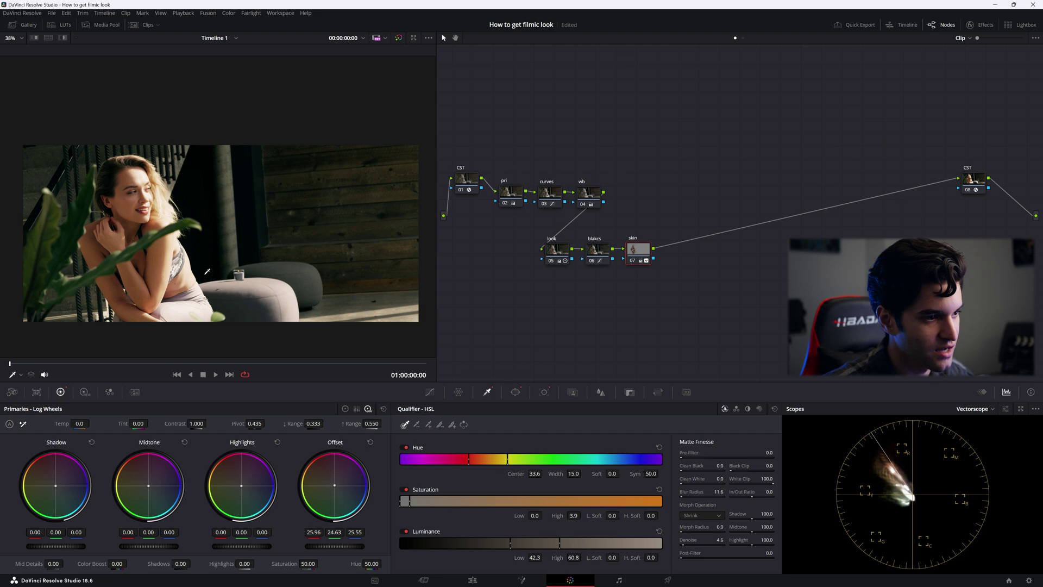
Inspect the corrected skin tones close up and in the full frame
{"action": "scroll", "coordinate": [192, 228], "scroll_direction": "up", "scroll_amount": 1}
{"action": "scroll", "coordinate": [189, 227], "scroll_direction": "down", "scroll_amount": 2}
{"action": "scroll", "coordinate": [177, 233], "scroll_direction": "up", "scroll_amount": 1}
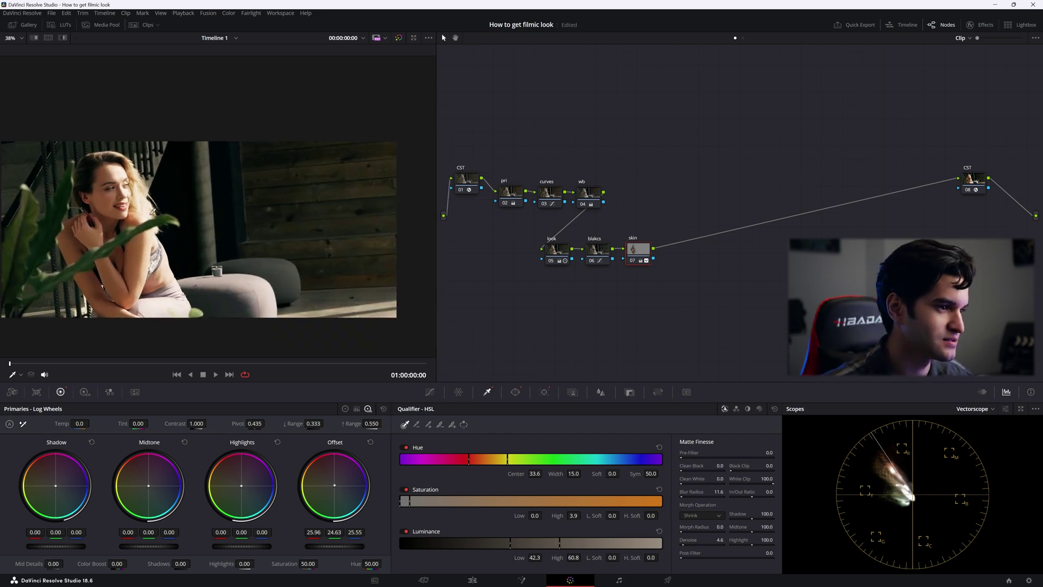
{"action": "scroll", "coordinate": [156, 222], "scroll_direction": "up", "scroll_amount": 3}
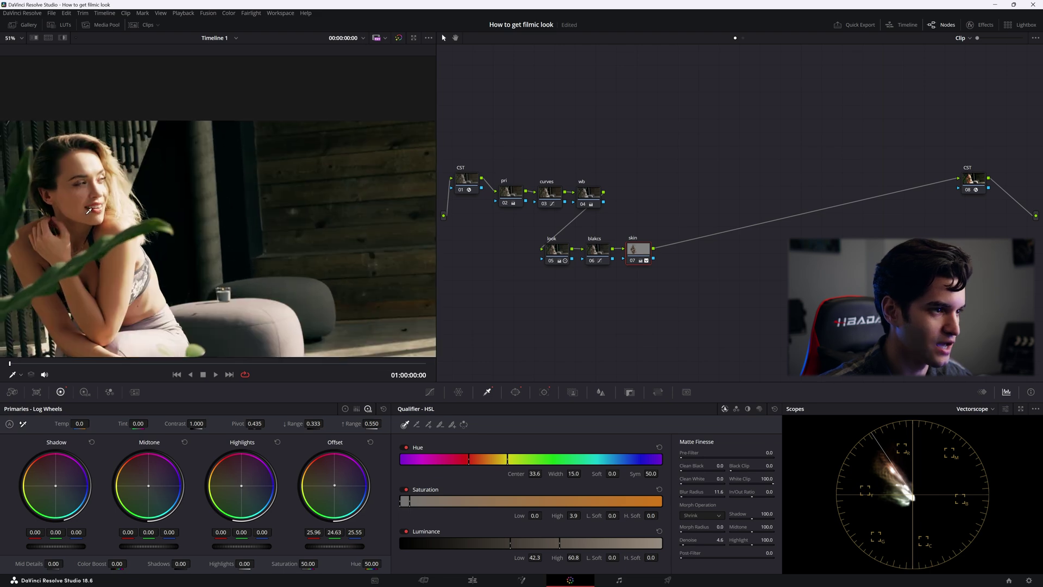
{"action": "scroll", "coordinate": [179, 228], "scroll_direction": "down", "scroll_amount": 2}
{"action": "scroll", "coordinate": [205, 234], "scroll_direction": "up", "scroll_amount": 1}
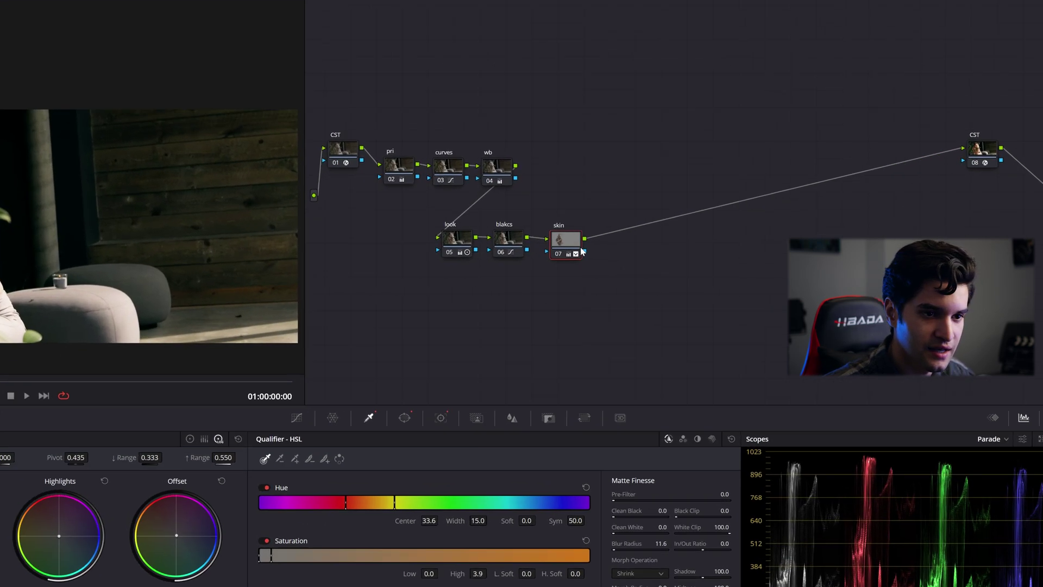
Add five serial nodes after skin, arranged in a third row below look, and select the pri node
{"action": "key", "text": "alt+s"}
{"action": "left_click_drag", "start_coordinate": [602, 253], "coordinate": [450, 318]}
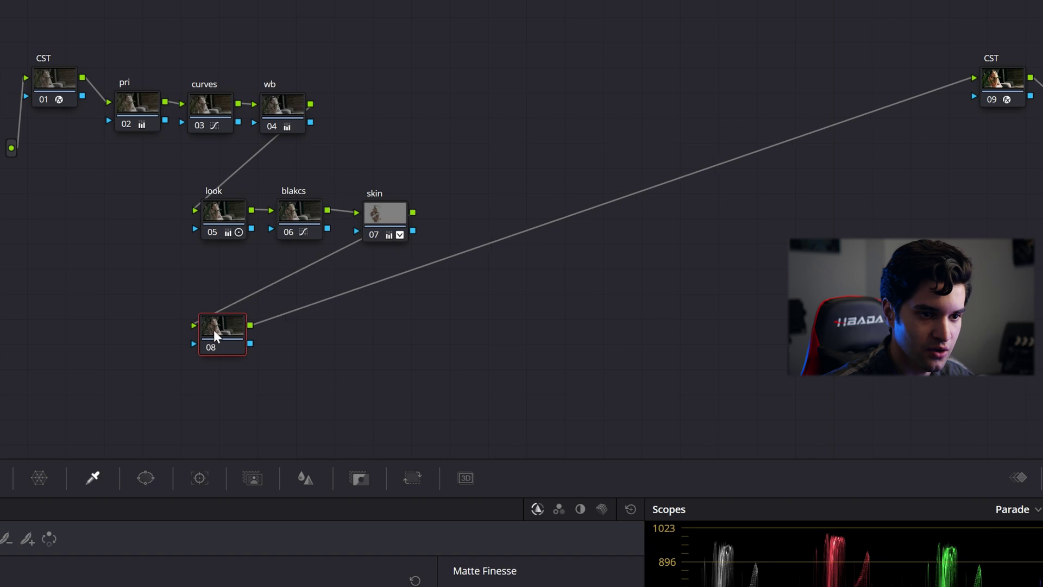
{"action": "key", "text": "alt+s"}
{"action": "key", "text": "alt+s"}
{"action": "key", "text": "alt+s"}
{"action": "key", "text": "alt+s"}
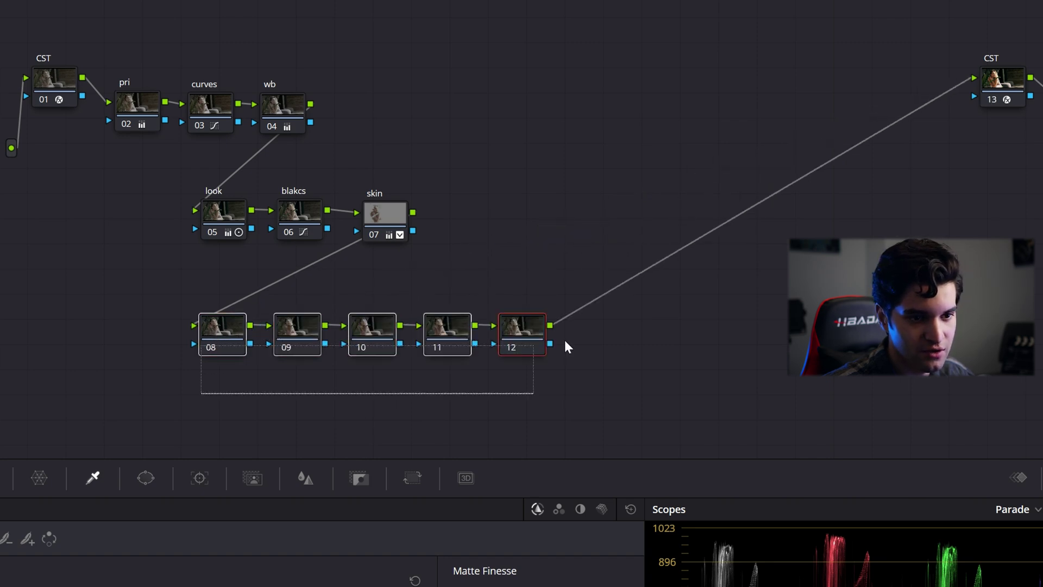
{"action": "left_click", "coordinate": [212, 331]}
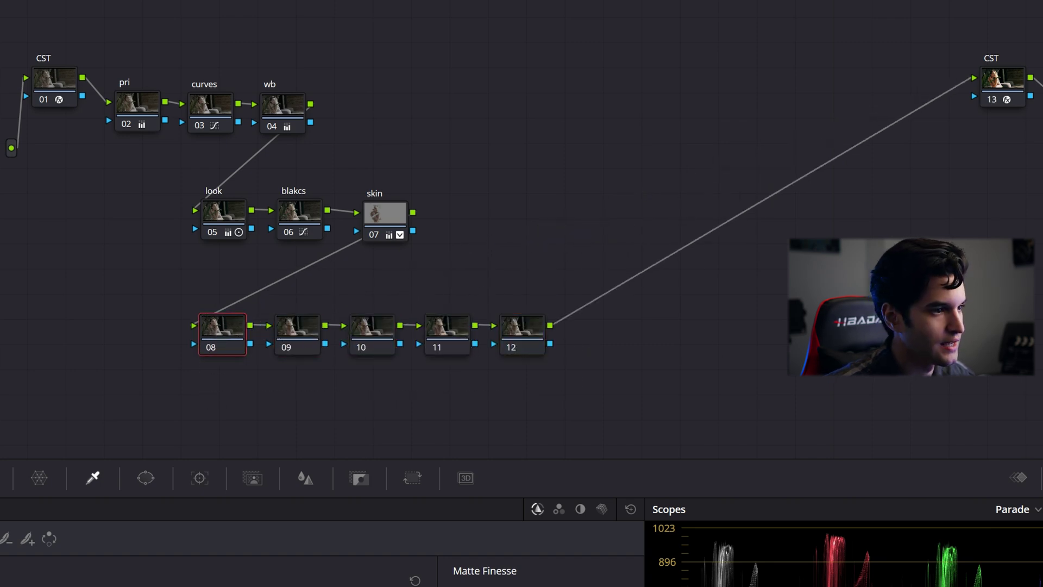
{"action": "left_click", "coordinate": [139, 103]}
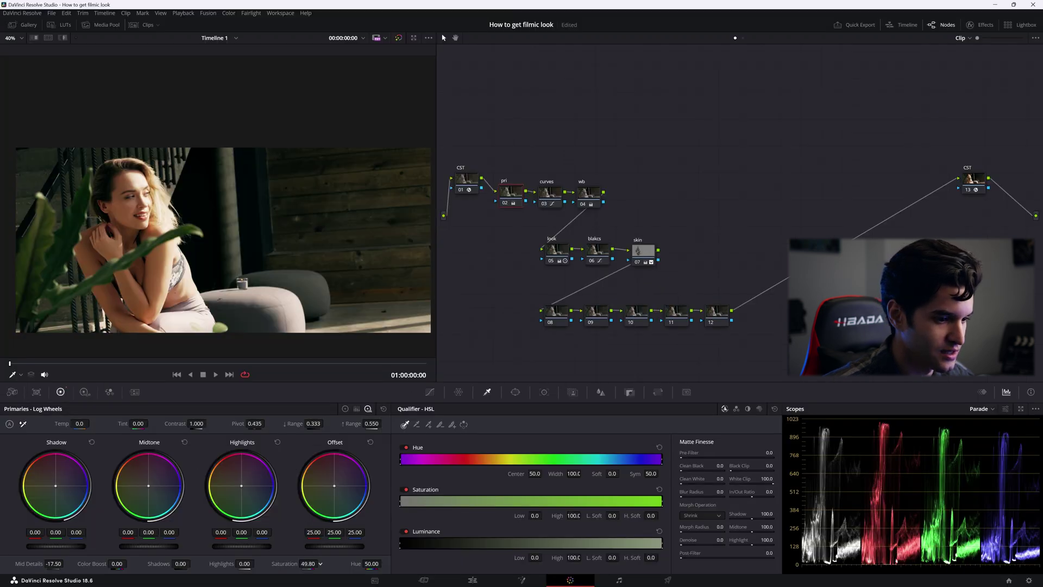
Reduce the pri node's Saturation to 45.30
{"action": "left_click_drag", "start_coordinate": [308, 564], "coordinate": [294, 564]}
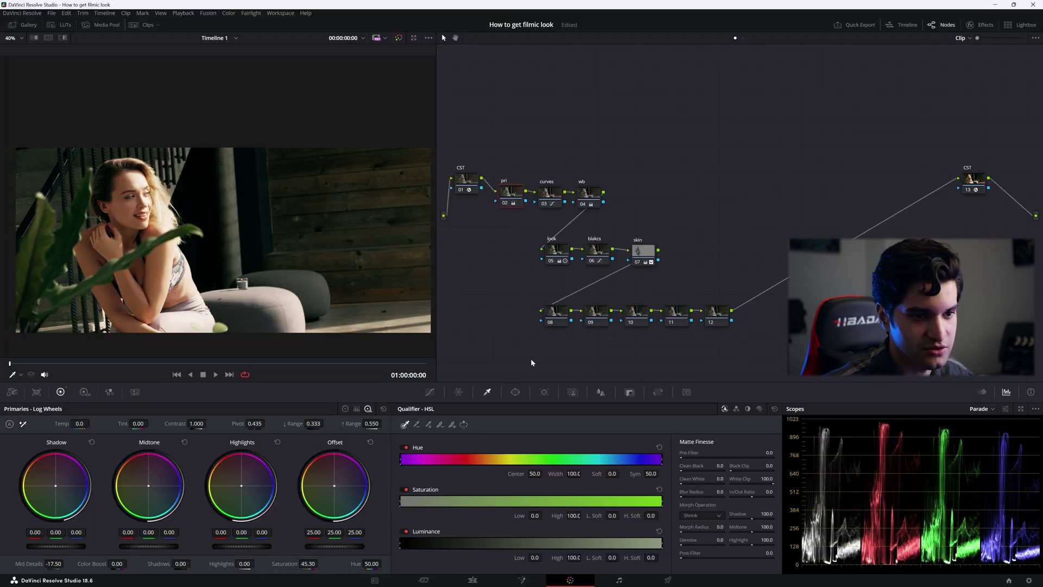
Label node 08, the first node in the third row, "glow"
{"action": "left_click", "coordinate": [554, 317]}
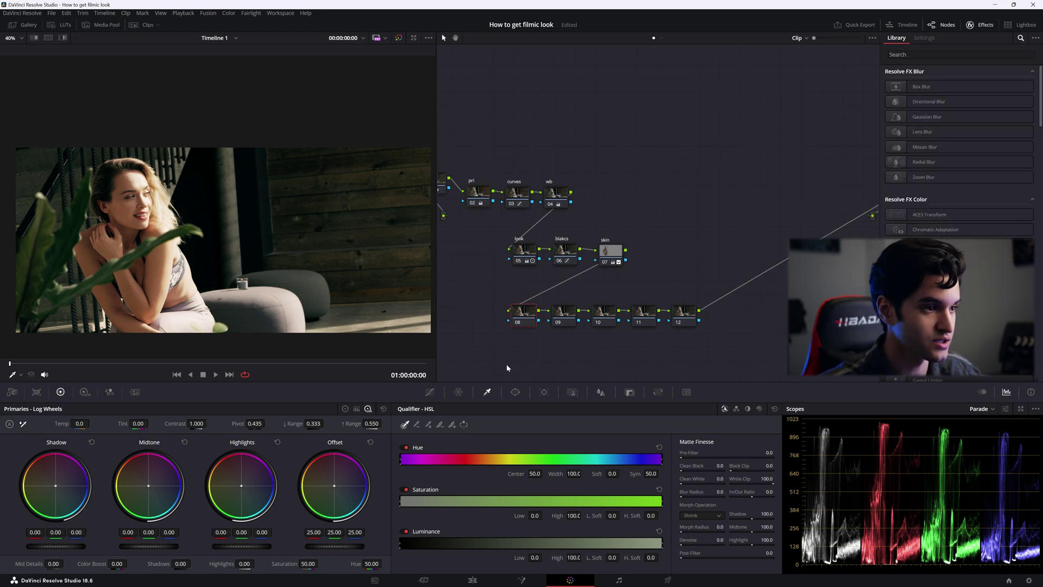
{"action": "right_click", "coordinate": [530, 317]}
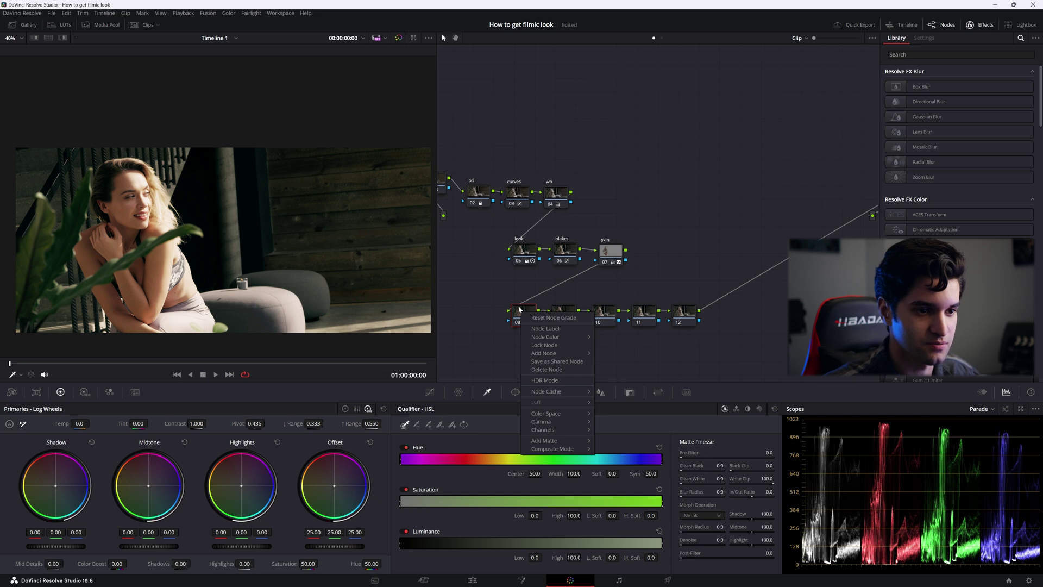
{"action": "right_click", "coordinate": [520, 311]}
{"action": "left_click", "coordinate": [550, 331]}
{"action": "type", "text": "g"}
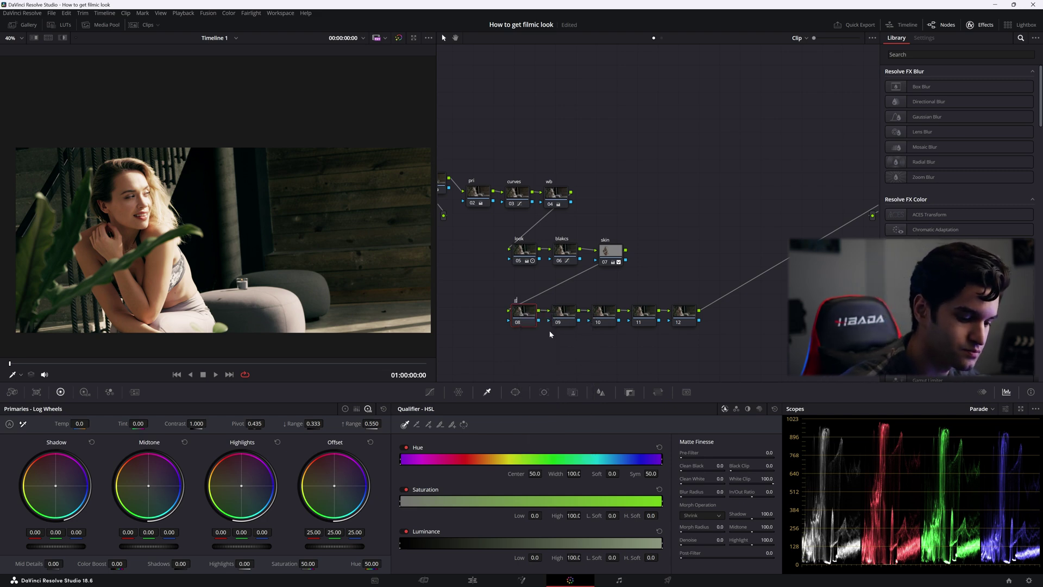
{"action": "type", "text": "low"}
Find the Glow effect in the effects library and apply it to the glow node
{"action": "left_click", "coordinate": [947, 54]}
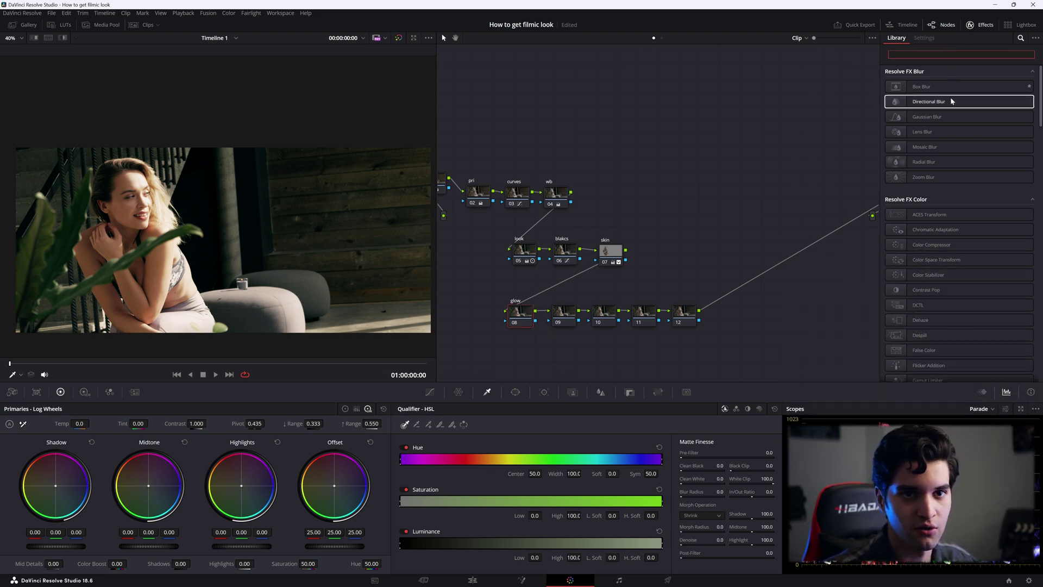
{"action": "type", "text": "GLOW"}
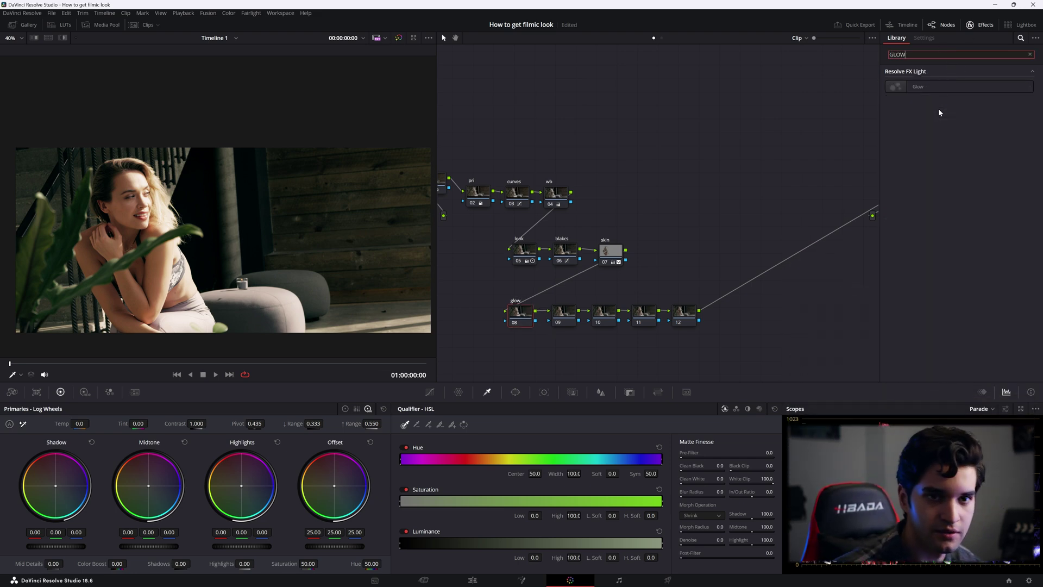
{"action": "left_click_drag", "start_coordinate": [927, 87], "coordinate": [515, 309]}
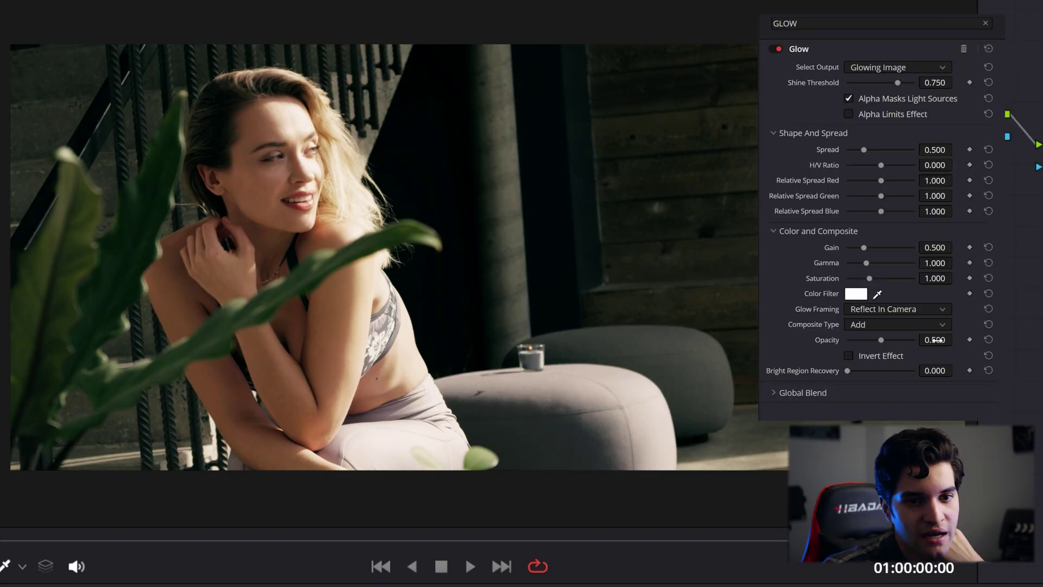
Set the Glow effect's Composite Type to Softlight, Shine Threshold to 0.000 and Global Blend to 0.117
{"action": "left_click", "coordinate": [873, 323]}
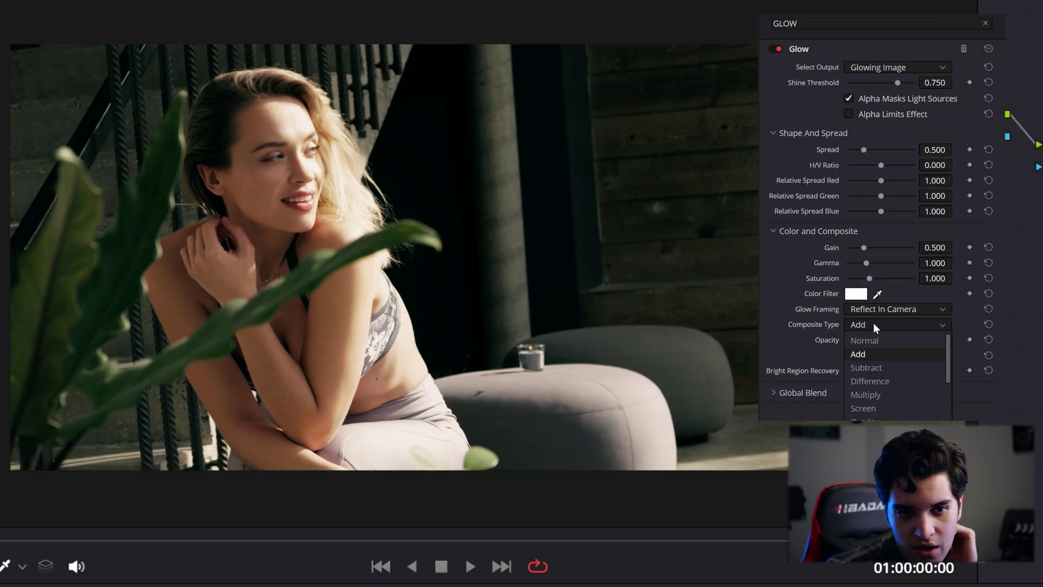
{"action": "left_click", "coordinate": [874, 413]}
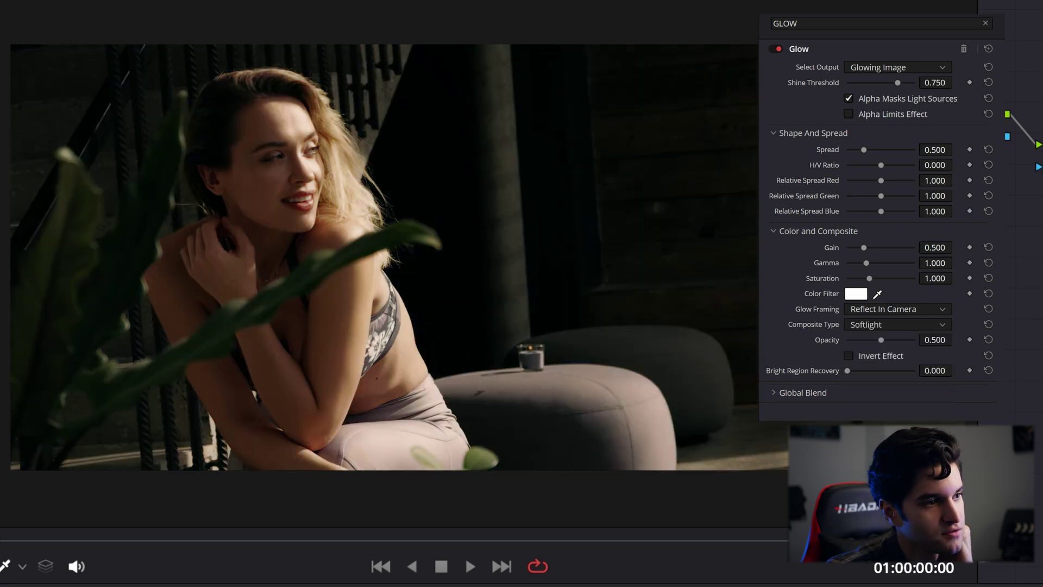
{"action": "left_click_drag", "start_coordinate": [930, 83], "coordinate": [955, 82]}
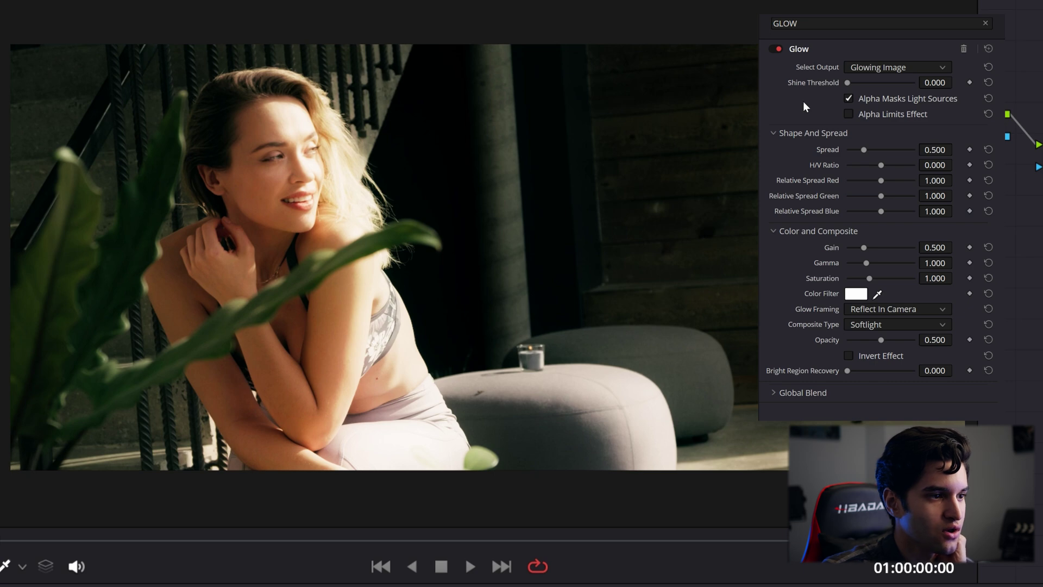
{"action": "left_click", "coordinate": [776, 393]}
{"action": "left_click_drag", "start_coordinate": [935, 409], "coordinate": [956, 408]}
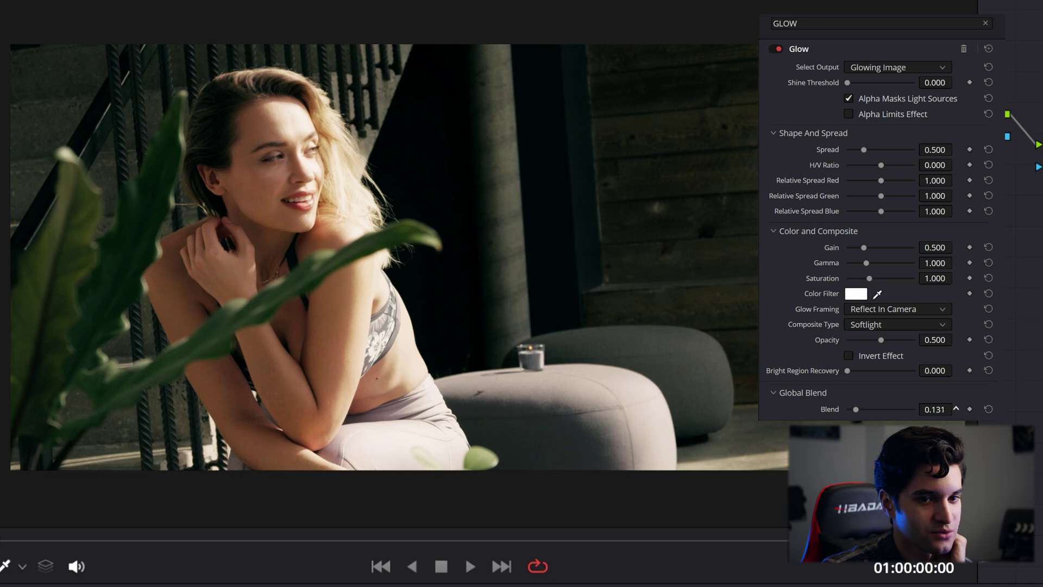
{"action": "left_click_drag", "start_coordinate": [956, 409], "coordinate": [954, 407]}
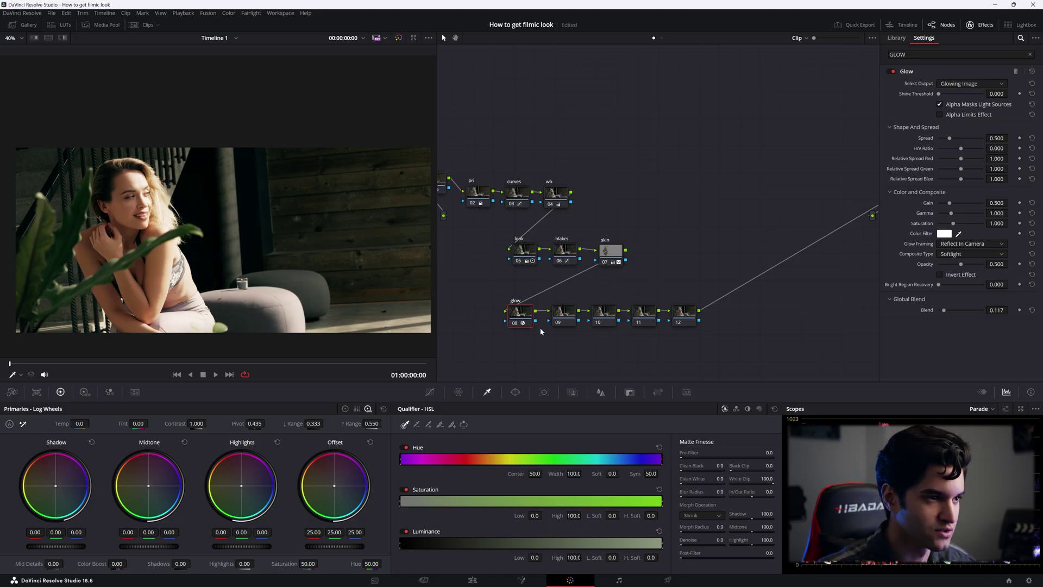
Move the glow node slightly away from node 09 and compare the image with glow disabled and enabled
{"action": "left_click_drag", "start_coordinate": [519, 313], "coordinate": [509, 313]}
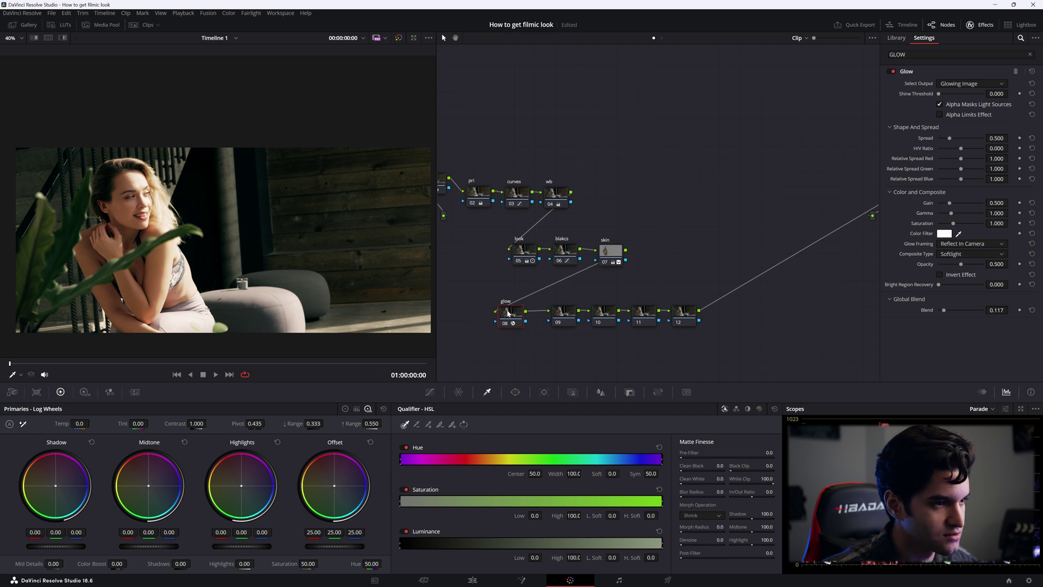
{"action": "key", "text": "ctrl+d"}
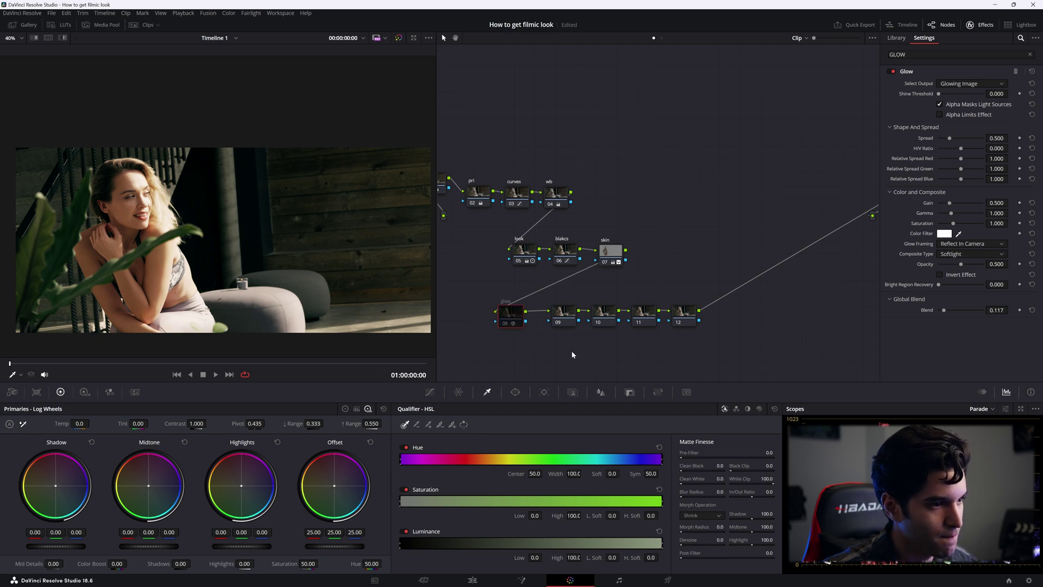
{"action": "key", "text": "ctrl+d"}
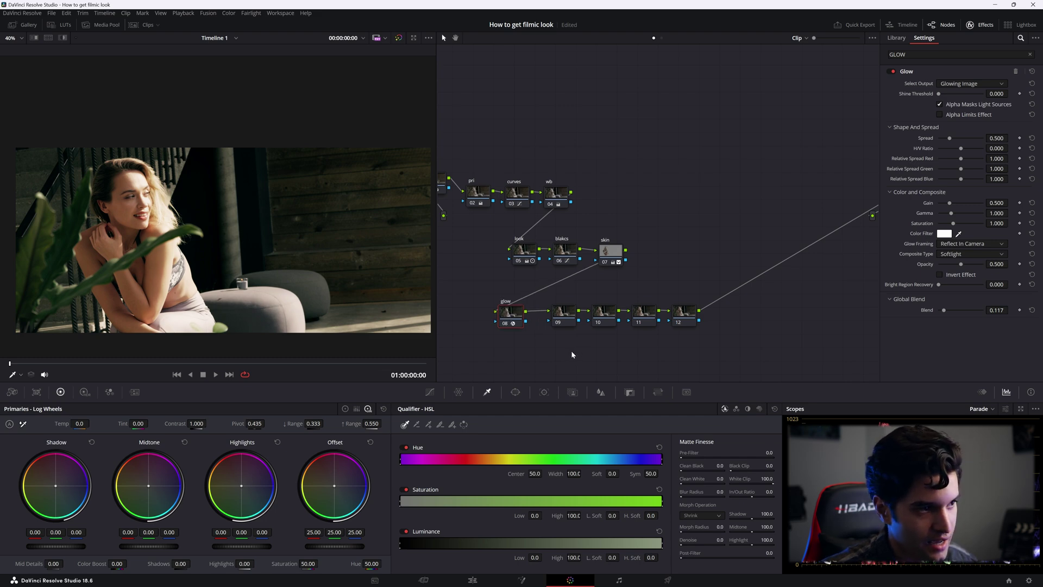
Label node 09 "halation" and place it close beside the glow node
{"action": "left_click_drag", "start_coordinate": [516, 317], "coordinate": [556, 315]}
{"action": "key", "text": "F2"}
{"action": "type", "text": "halation"}
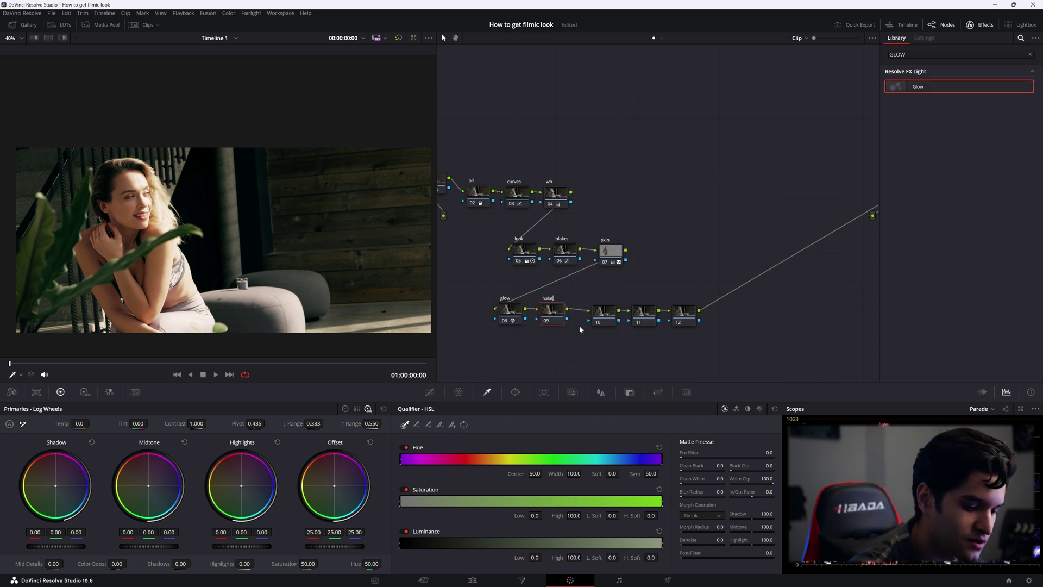
{"action": "left_click", "coordinate": [502, 317]}
{"action": "left_click_drag", "start_coordinate": [559, 311], "coordinate": [556, 314]}
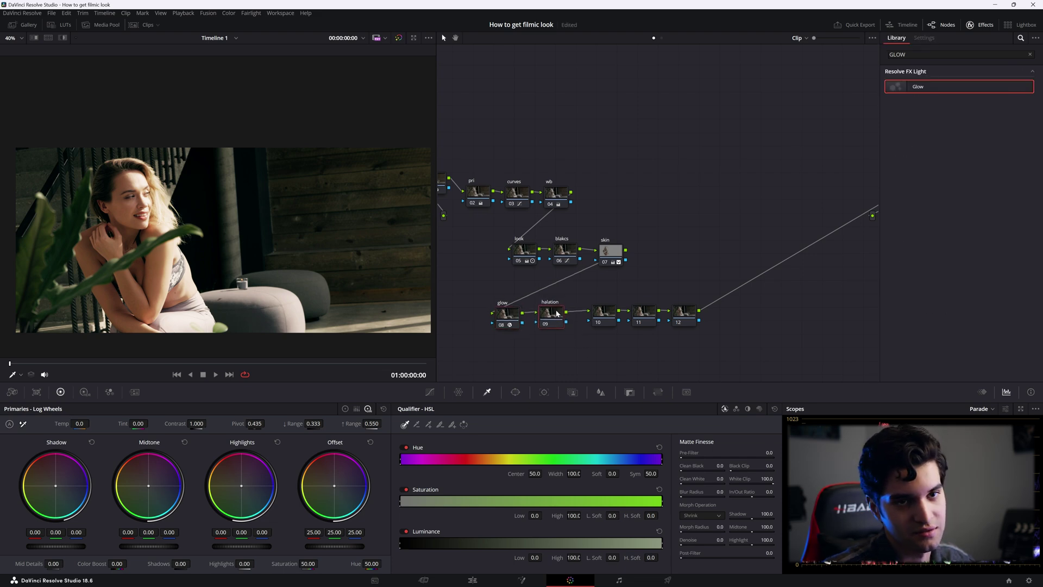
Search the effects library for "HAL" and apply the Halation effect to the halation node
{"action": "left_click", "coordinate": [1030, 56]}
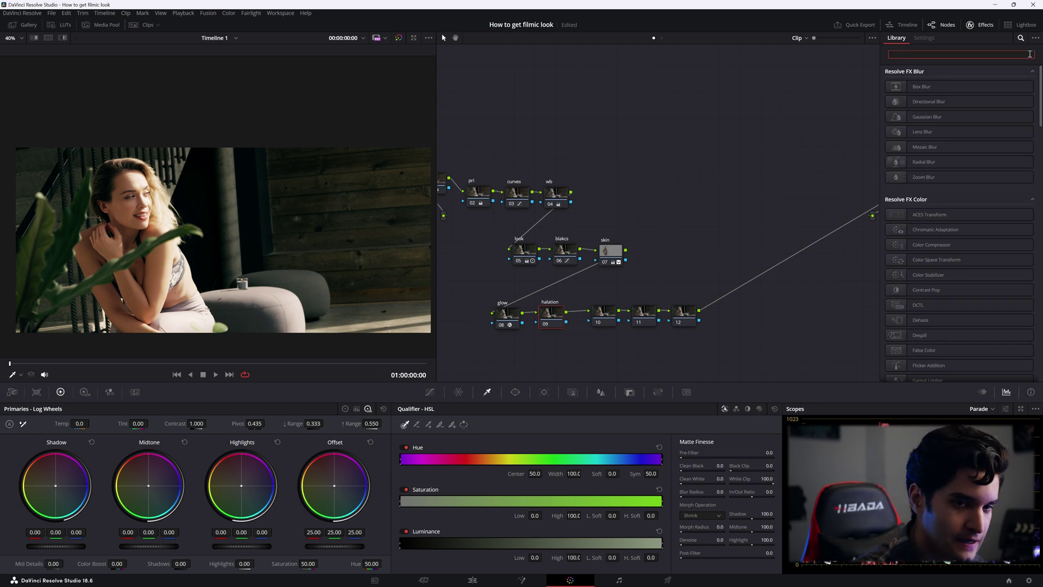
{"action": "type", "text": "HAL"}
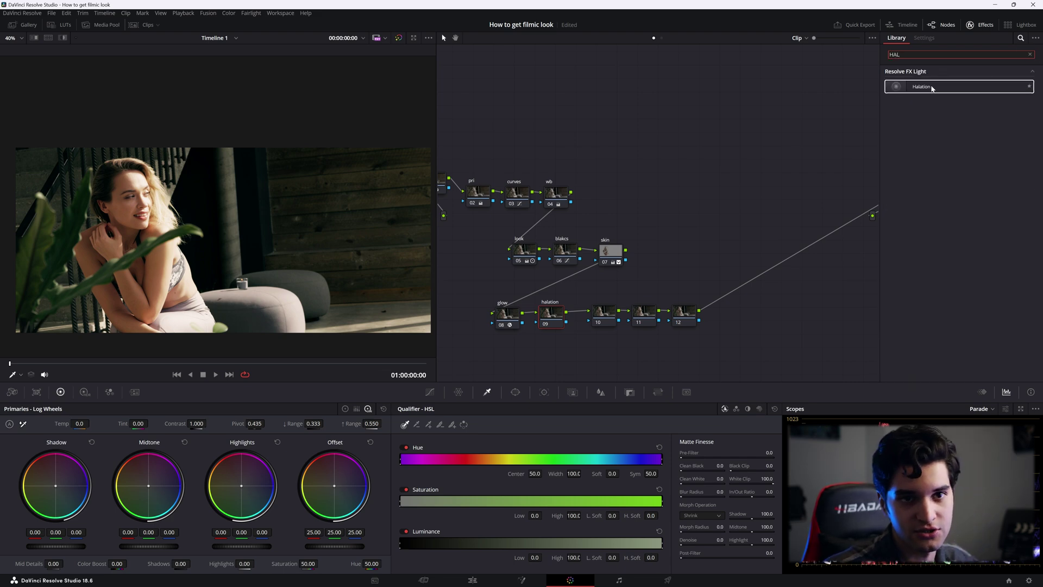
{"action": "left_click_drag", "start_coordinate": [933, 87], "coordinate": [560, 310]}
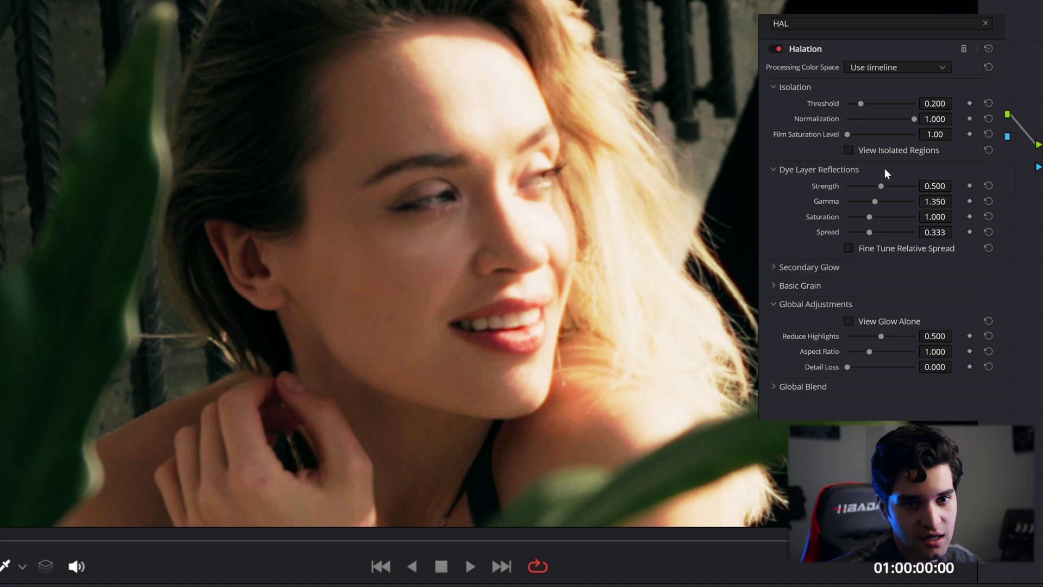
Tune Halation to Threshold 0.245, Strength 0.595 and Spread 0.359, checking the isolated regions along the way
{"action": "left_click_drag", "start_coordinate": [934, 103], "coordinate": [954, 103]}
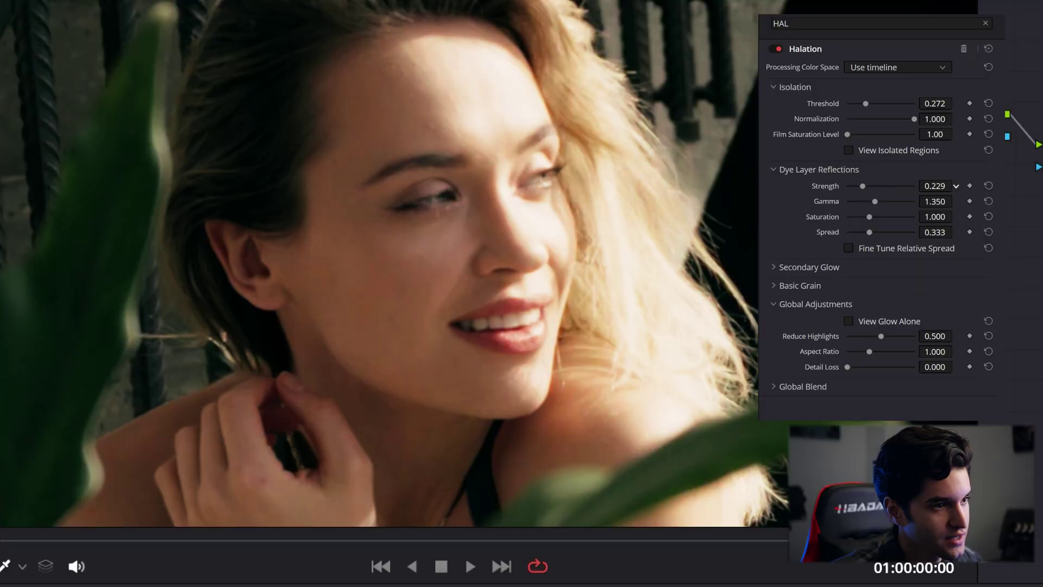
{"action": "scroll", "coordinate": [956, 186], "scroll_direction": "up", "scroll_amount": 15}
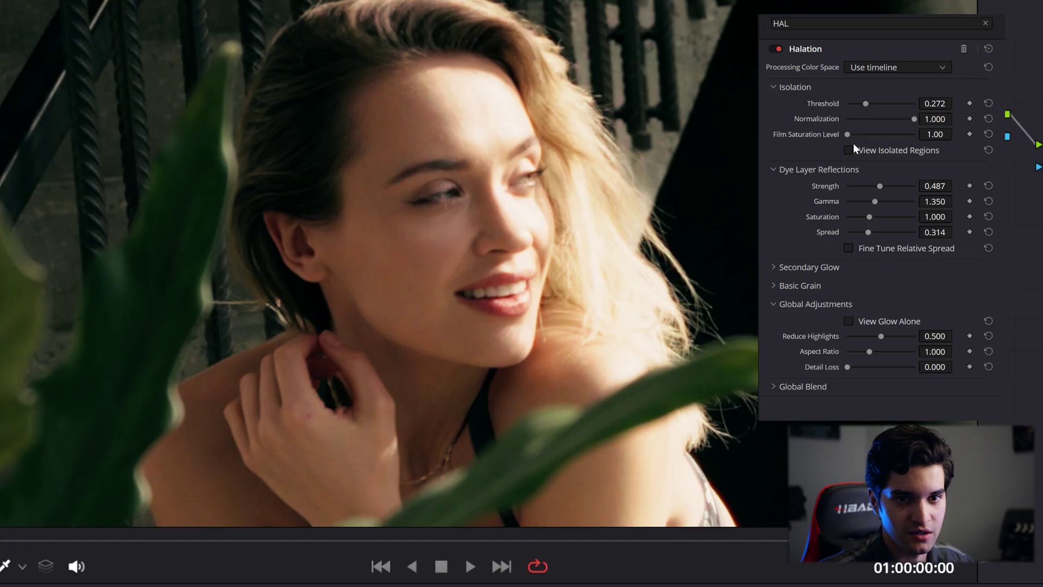
{"action": "left_click", "coordinate": [848, 150]}
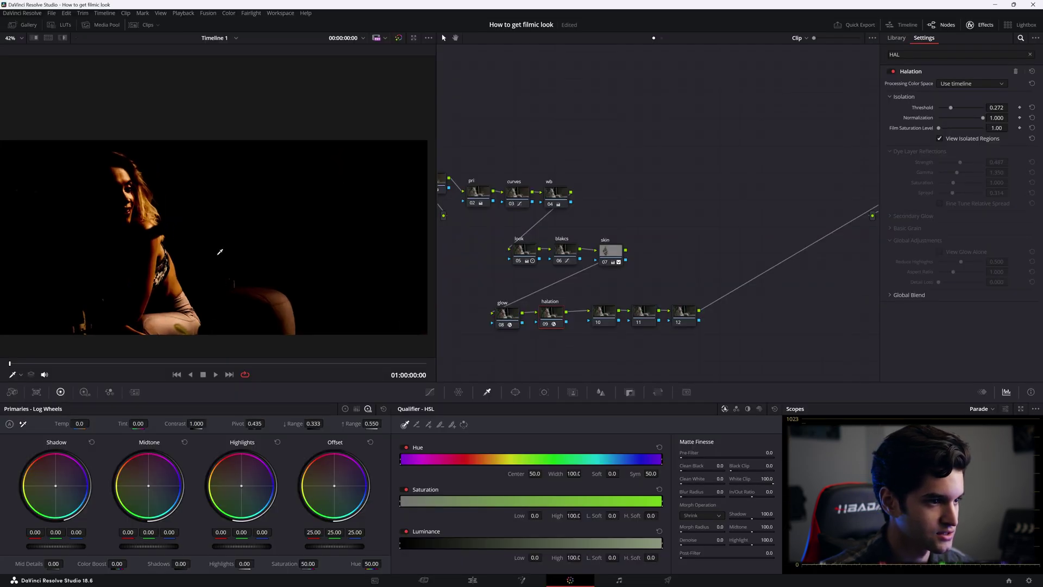
{"action": "scroll", "coordinate": [220, 252], "scroll_direction": "up", "scroll_amount": 1}
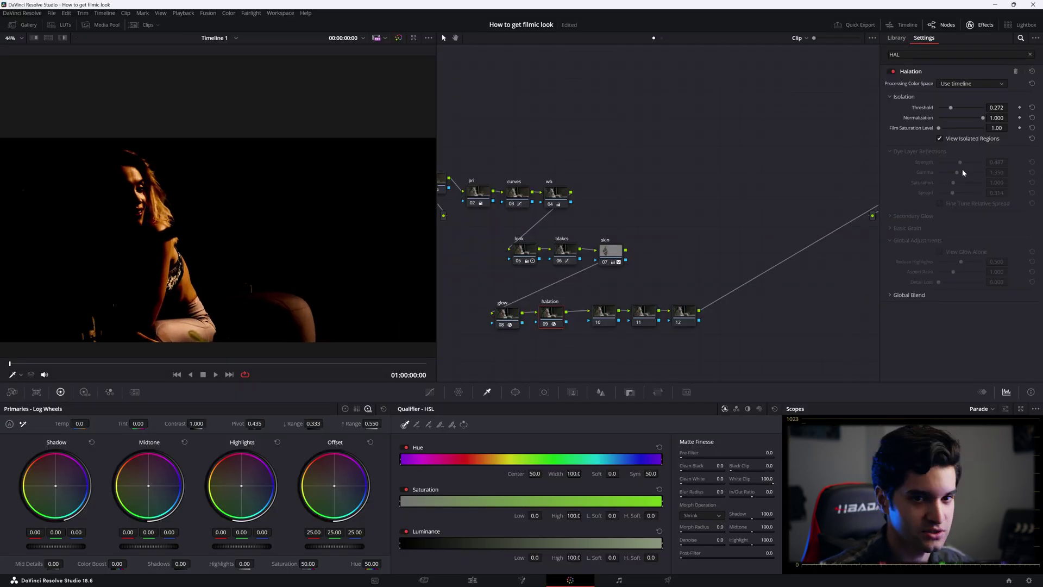
{"action": "left_click", "coordinate": [938, 139]}
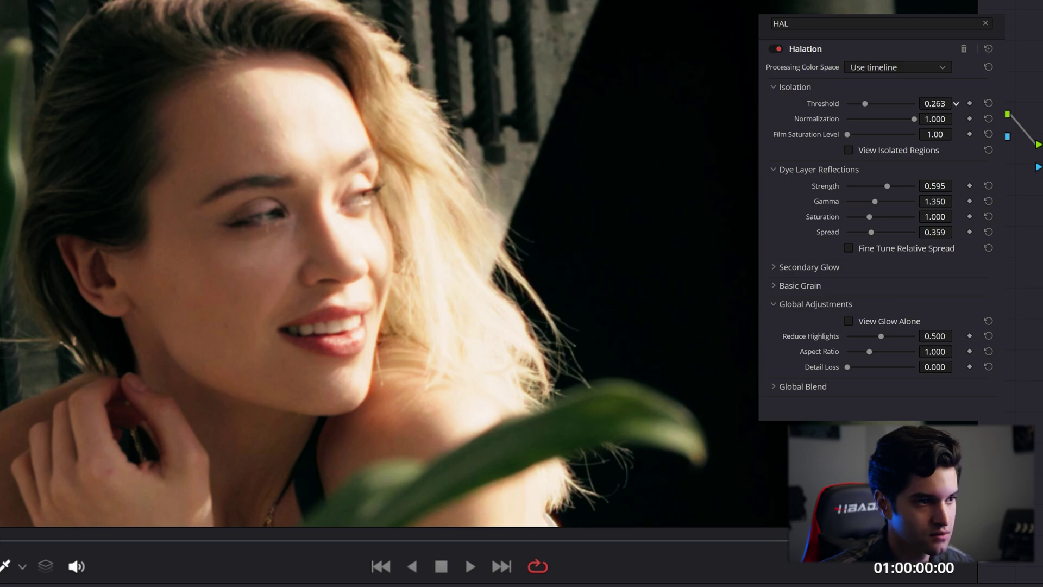
{"action": "left_click_drag", "start_coordinate": [934, 103], "coordinate": [942, 103]}
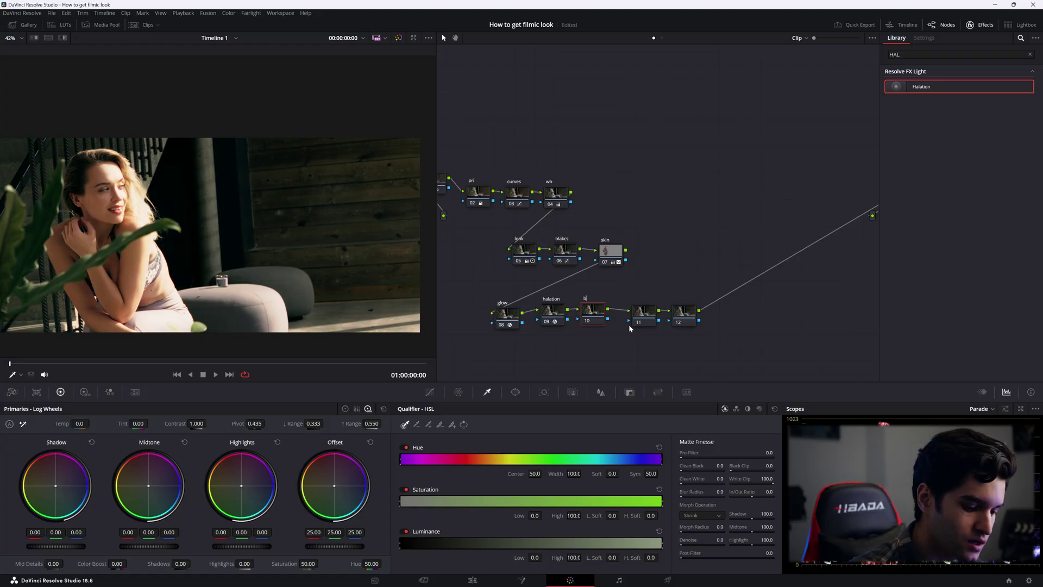
Label node 10 "blur" and set its linked blur Radius to 0.52
{"action": "type", "text": "lur"}
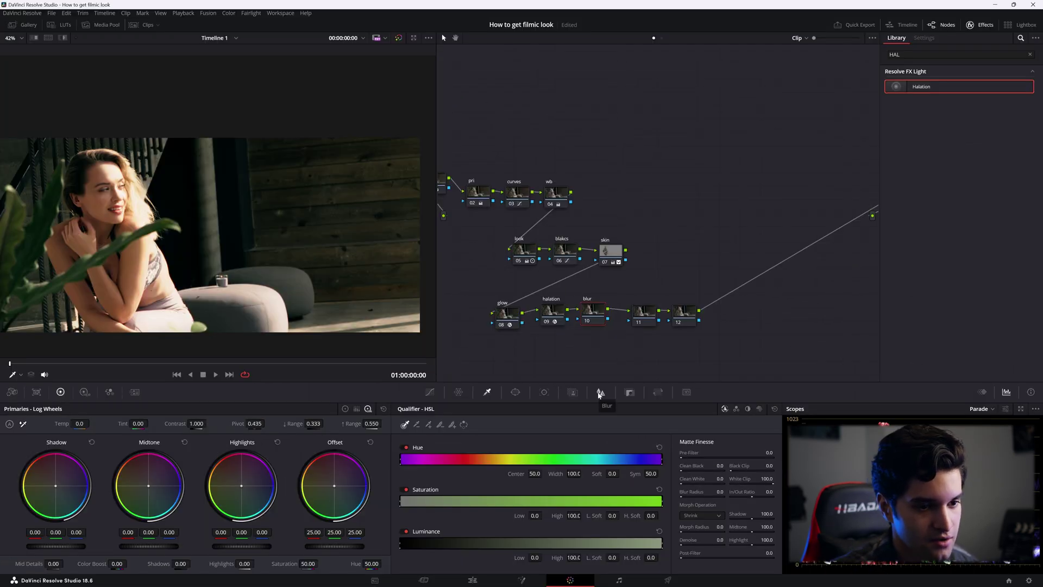
{"action": "left_click", "coordinate": [507, 483]}
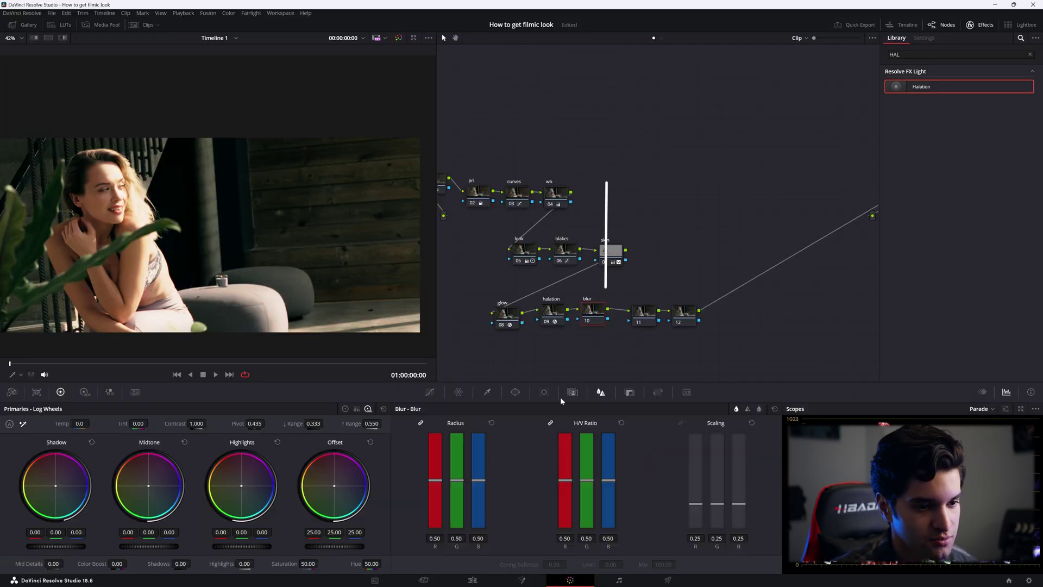
{"action": "scroll", "coordinate": [215, 193], "scroll_direction": "up", "scroll_amount": 5}
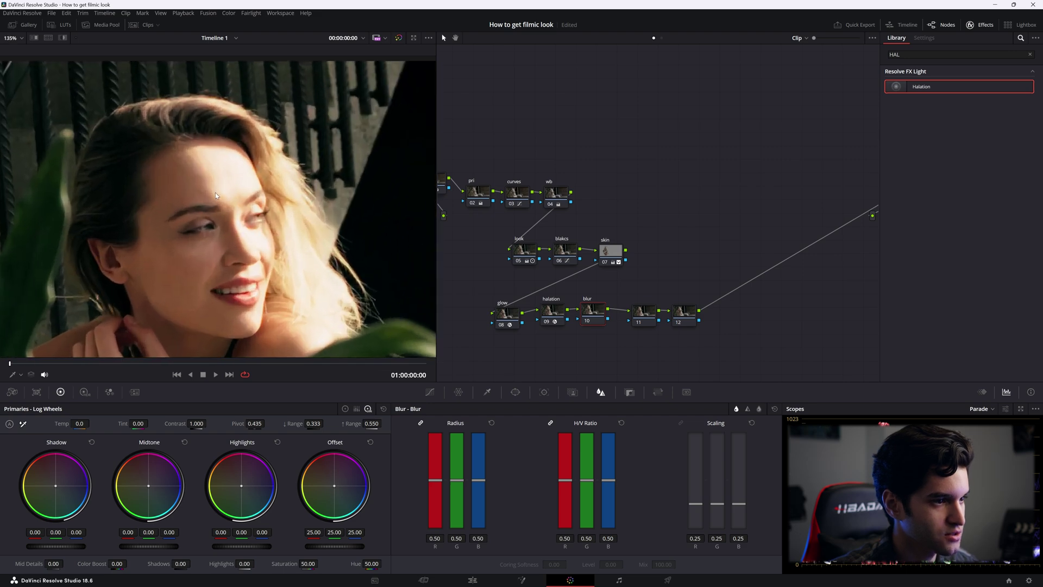
{"action": "left_click_drag", "start_coordinate": [215, 192], "coordinate": [231, 240]}
{"action": "left_click_drag", "start_coordinate": [477, 482], "coordinate": [478, 480]}
{"action": "scroll", "coordinate": [166, 183], "scroll_direction": "down", "scroll_amount": 5}
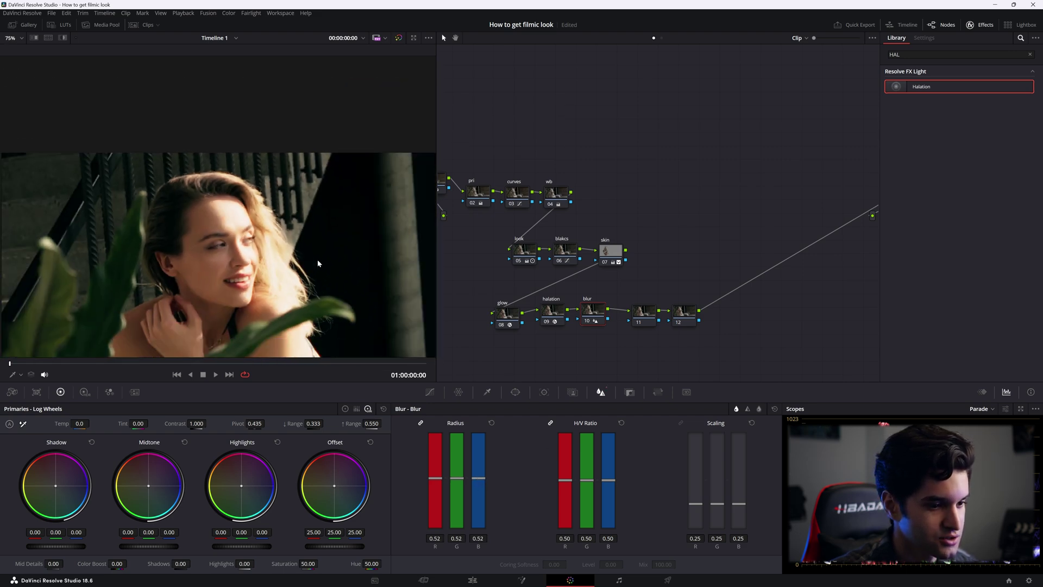
Space the glow, halation and blur nodes evenly in the third row and reposition nodes 11 and 12 after them
{"action": "left_click", "coordinate": [551, 308]}
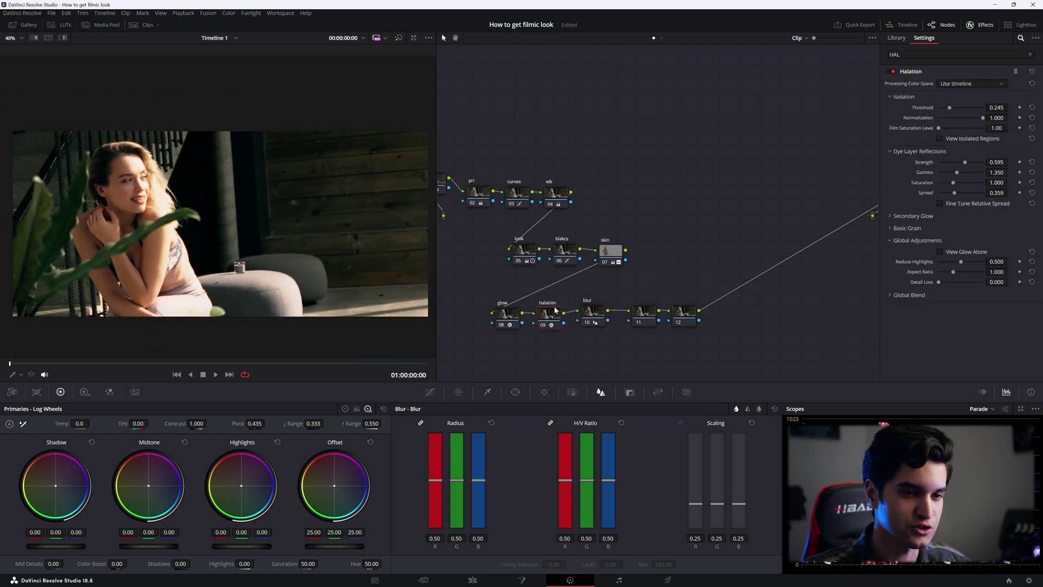
{"action": "left_click_drag", "start_coordinate": [510, 317], "coordinate": [574, 316]}
{"action": "left_click_drag", "start_coordinate": [641, 316], "coordinate": [620, 316]}
{"action": "left_click_drag", "start_coordinate": [683, 313], "coordinate": [698, 313]}
Search the effects library for "vig", apply the Vignette effect to node 11 and expand its Global Blend settings
{"action": "left_click", "coordinate": [1030, 55]}
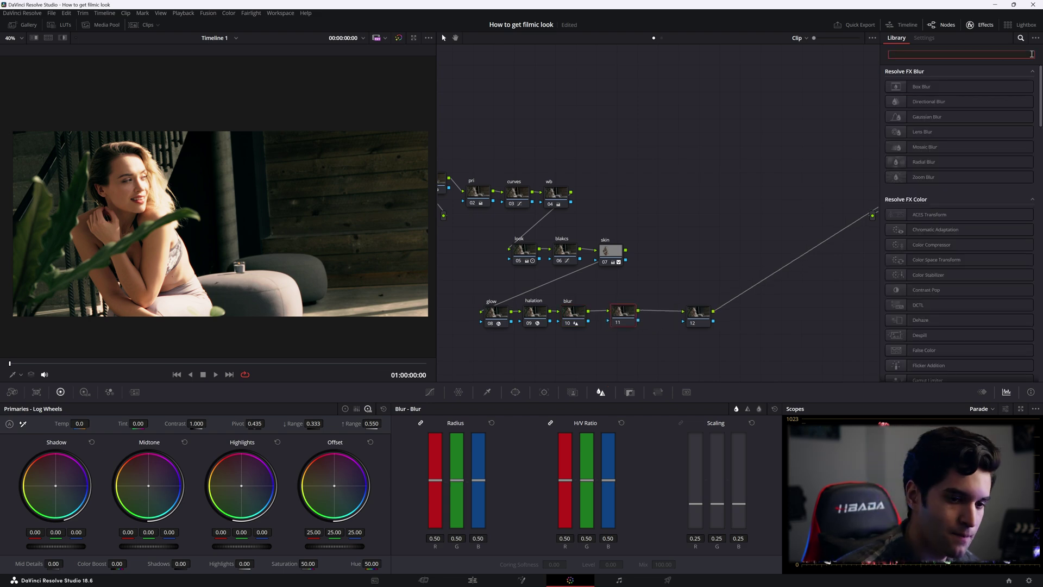
{"action": "type", "text": "vig"}
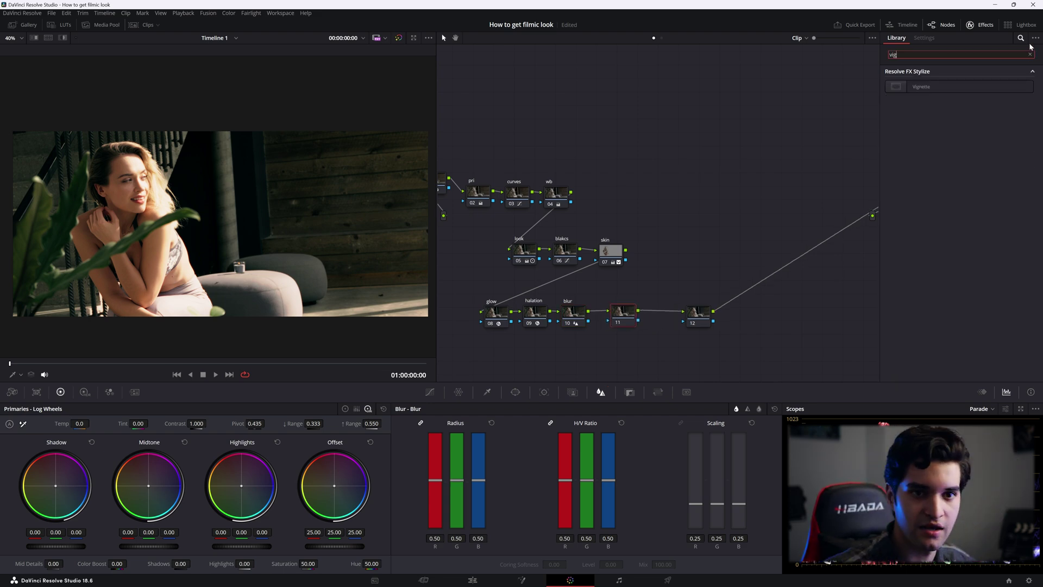
{"action": "left_click_drag", "start_coordinate": [956, 86], "coordinate": [623, 312]}
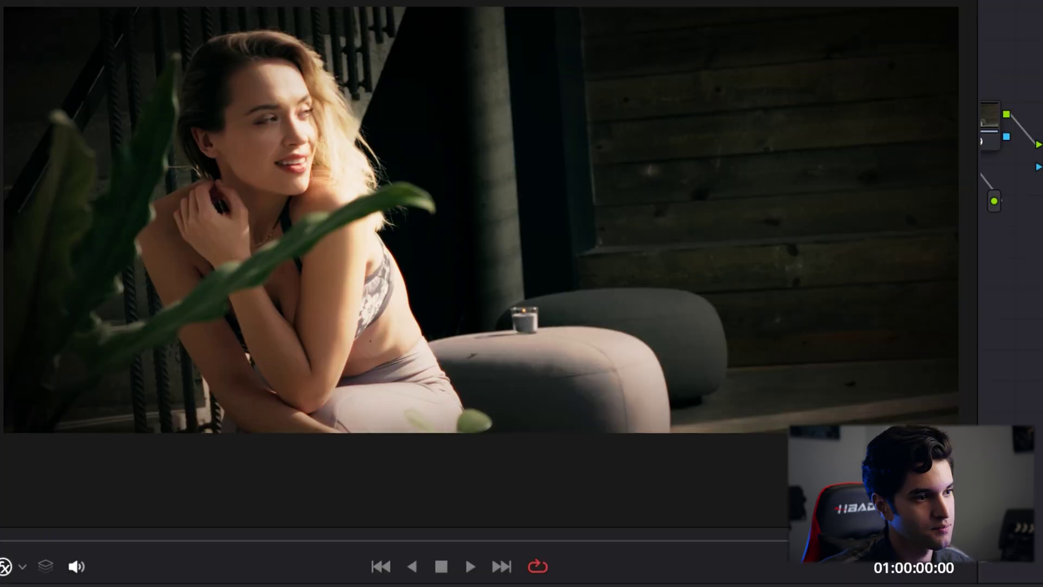
{"action": "left_click", "coordinate": [889, 166]}
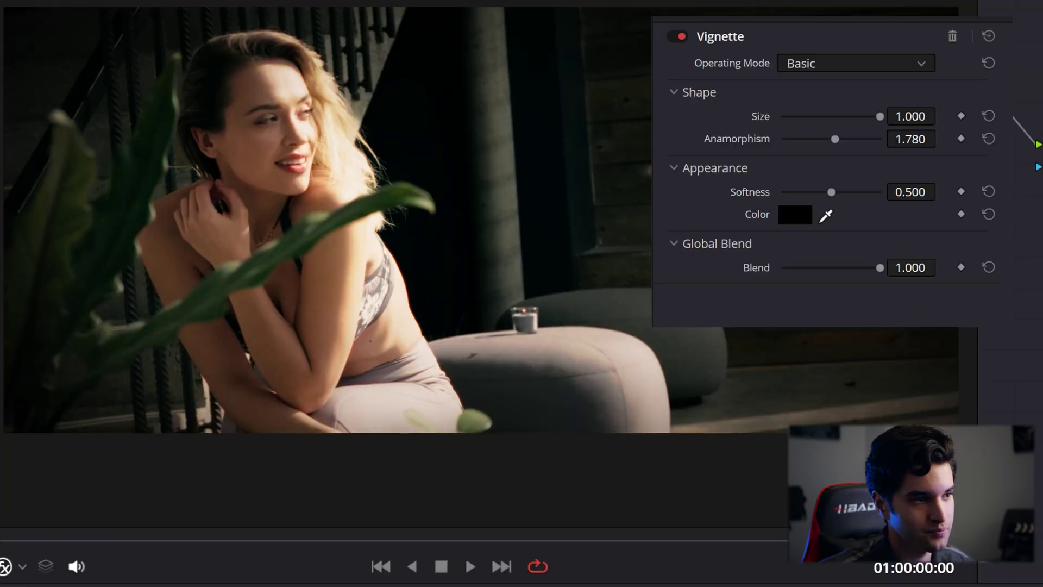
Lower the Vignette's Global Blend to 0.188 and label node 11 "vig"
{"action": "left_click_drag", "start_coordinate": [910, 268], "coordinate": [864, 268]}
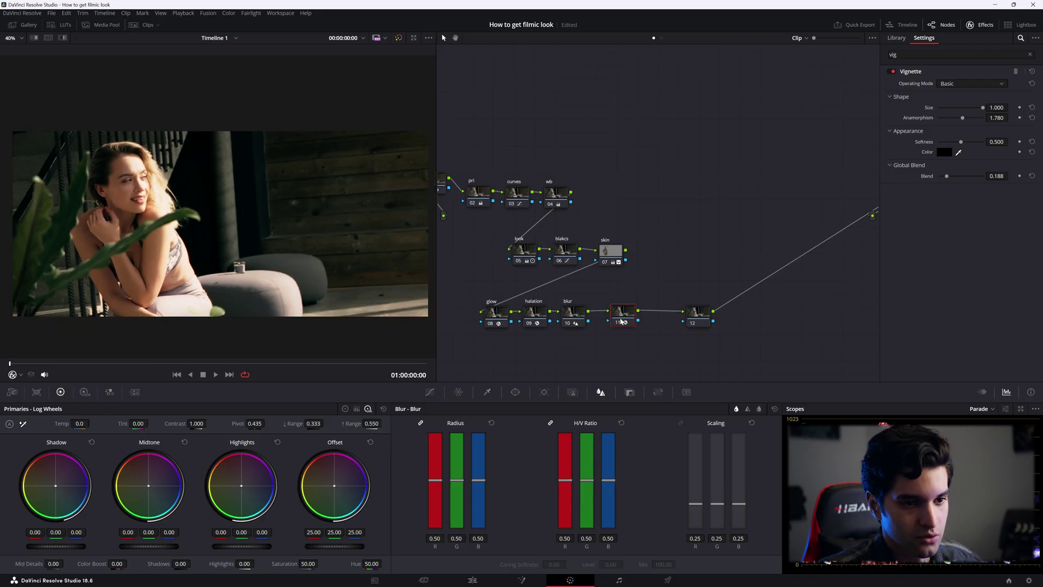
{"action": "right_click", "coordinate": [625, 317]}
{"action": "left_click", "coordinate": [648, 331]}
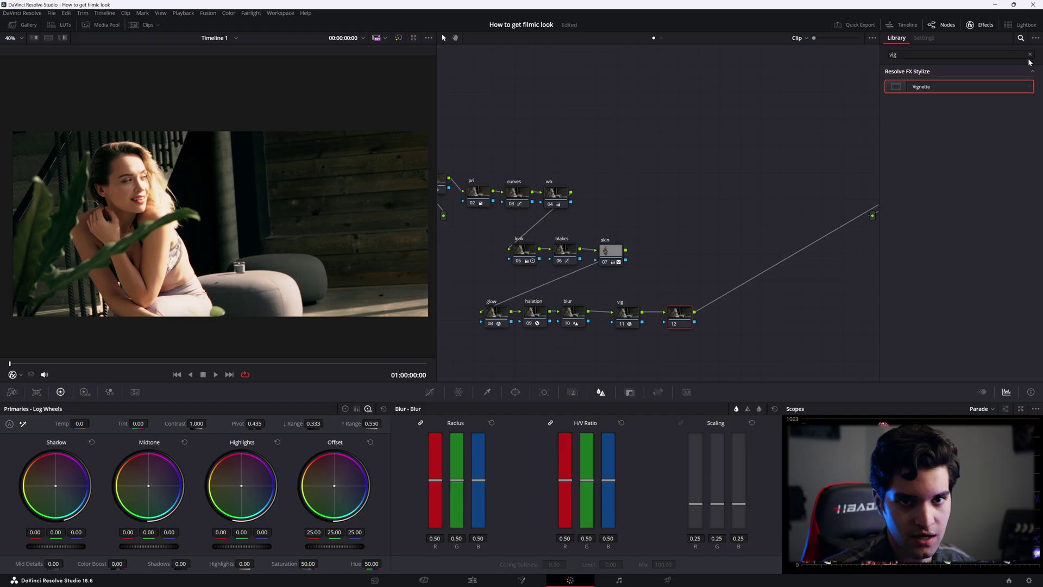
Search the effects library for "FILM", apply Film Grain to node 12 and choose the 35mm preset
{"action": "left_click", "coordinate": [1030, 54]}
{"action": "type", "text": "FILM"}
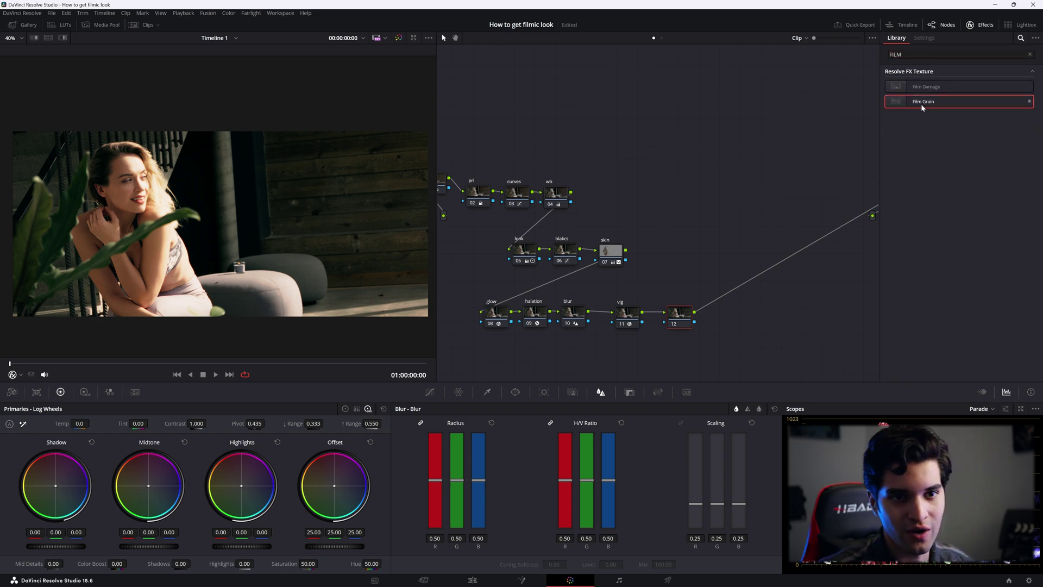
{"action": "left_click_drag", "start_coordinate": [923, 102], "coordinate": [678, 316]}
{"action": "left_click", "coordinate": [969, 84]}
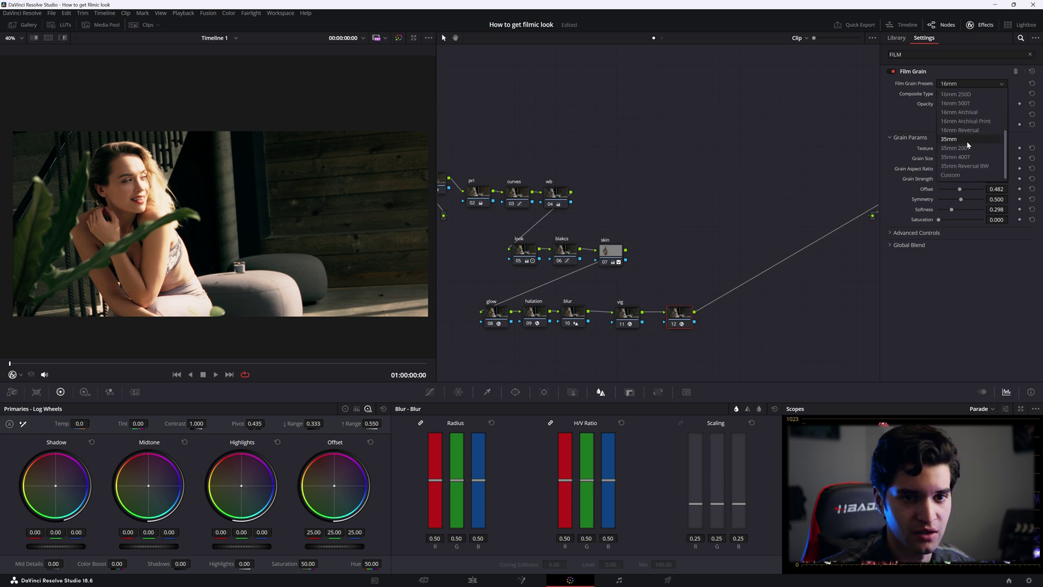
{"action": "left_click", "coordinate": [960, 140]}
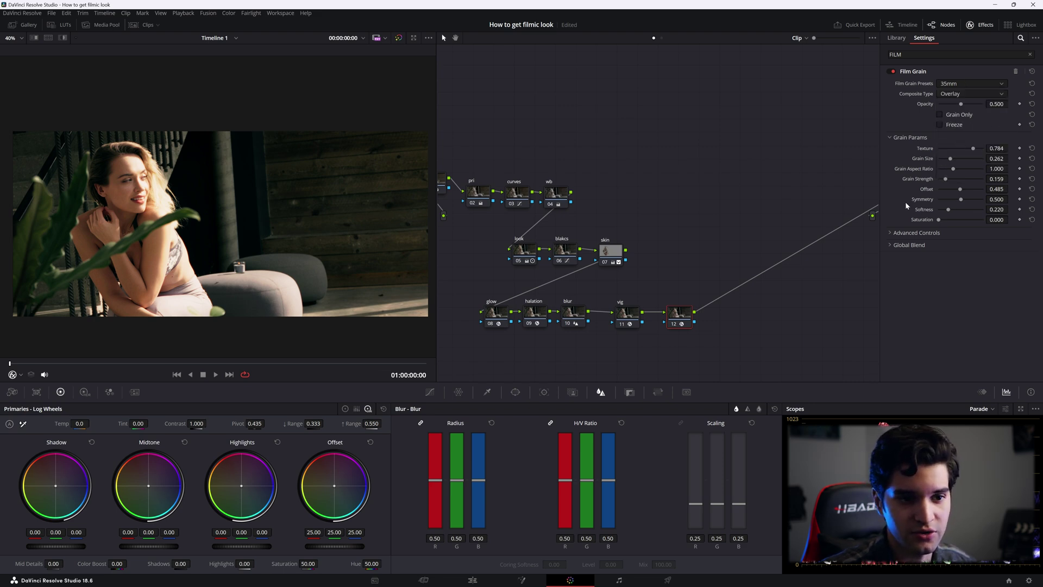
Tune Film Grain to Opacity 0.652, Texture 0.765 and Grain Size 0.381, judging it up close and in playback
{"action": "left_click_drag", "start_coordinate": [664, 313], "coordinate": [659, 312]}
{"action": "scroll", "coordinate": [265, 200], "scroll_direction": "up", "scroll_amount": 6}
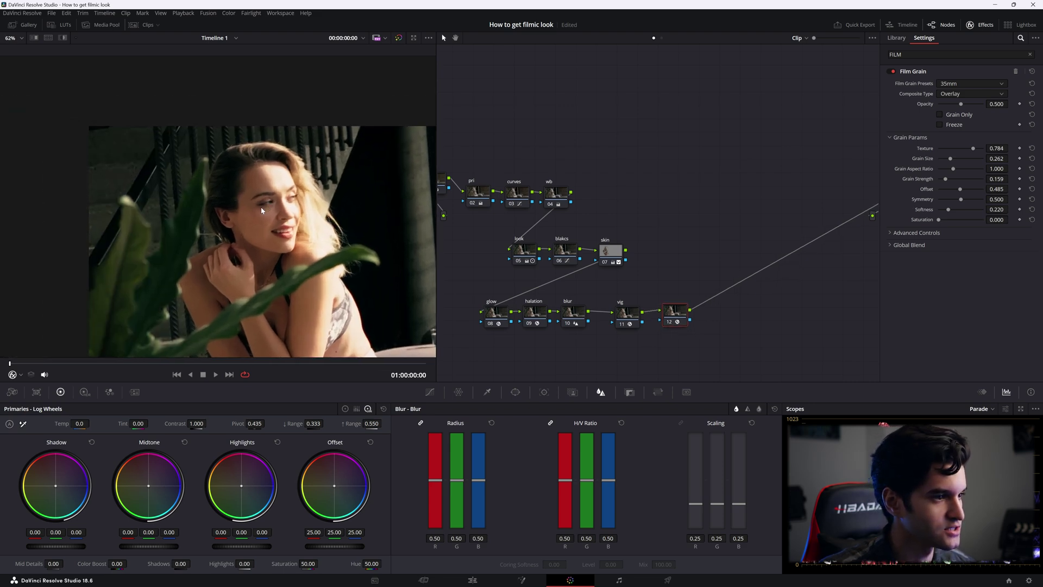
{"action": "scroll", "coordinate": [265, 201], "scroll_direction": "up", "scroll_amount": 5}
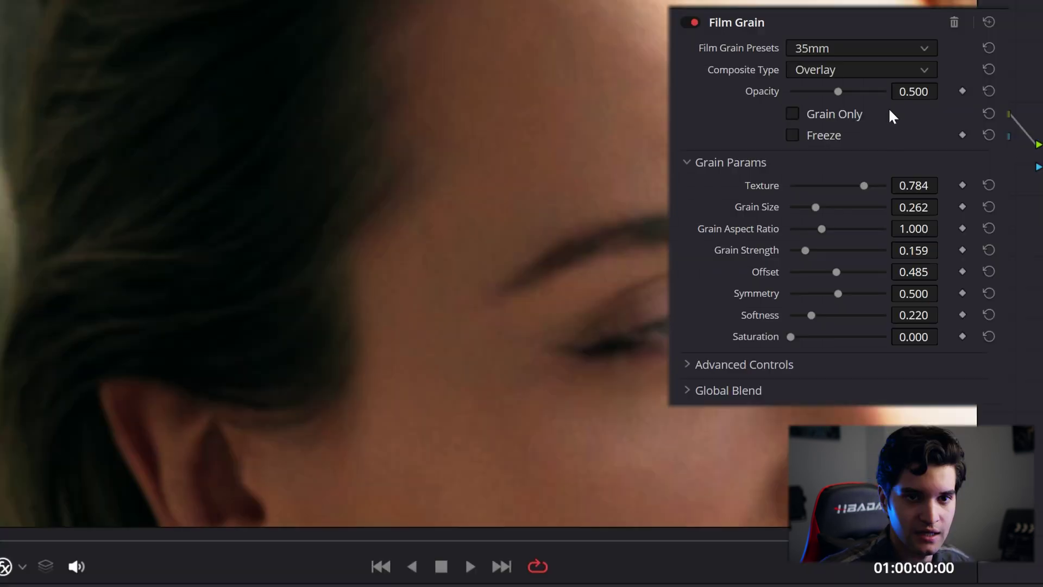
{"action": "left_click_drag", "start_coordinate": [913, 91], "coordinate": [931, 91]}
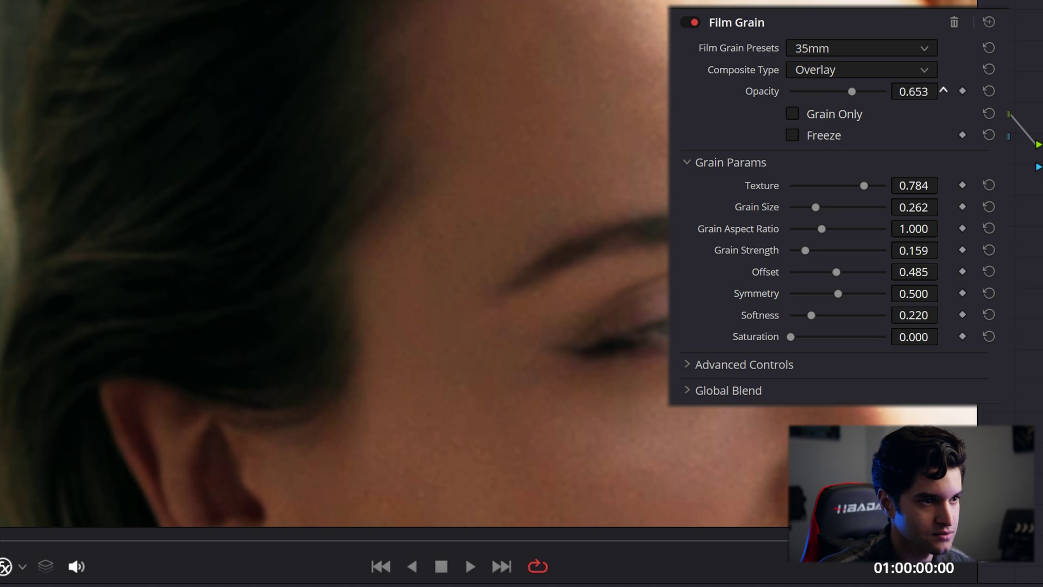
{"action": "left_click_drag", "start_coordinate": [917, 189], "coordinate": [944, 185]}
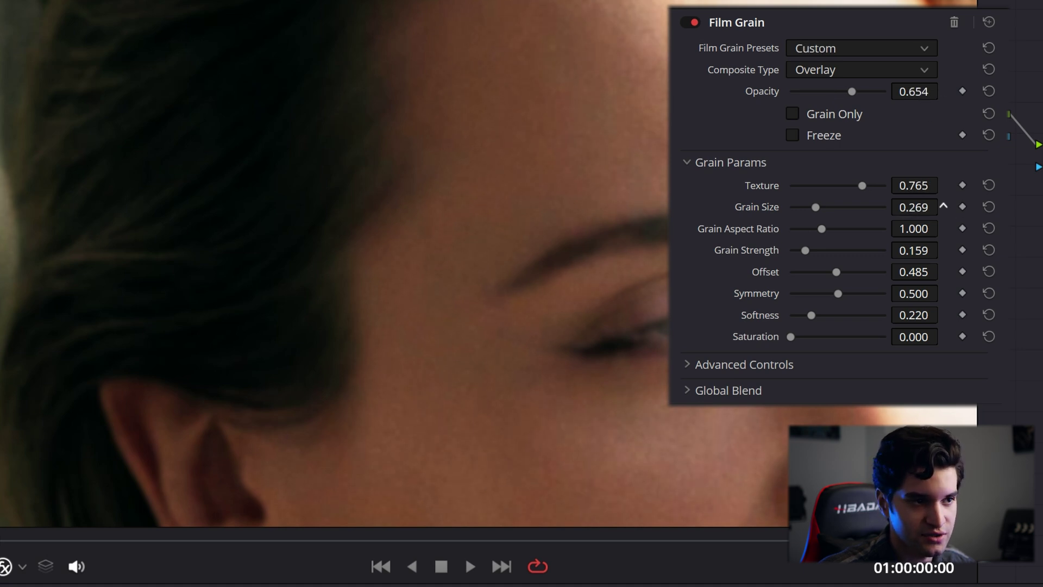
{"action": "left_click_drag", "start_coordinate": [943, 206], "coordinate": [943, 206]}
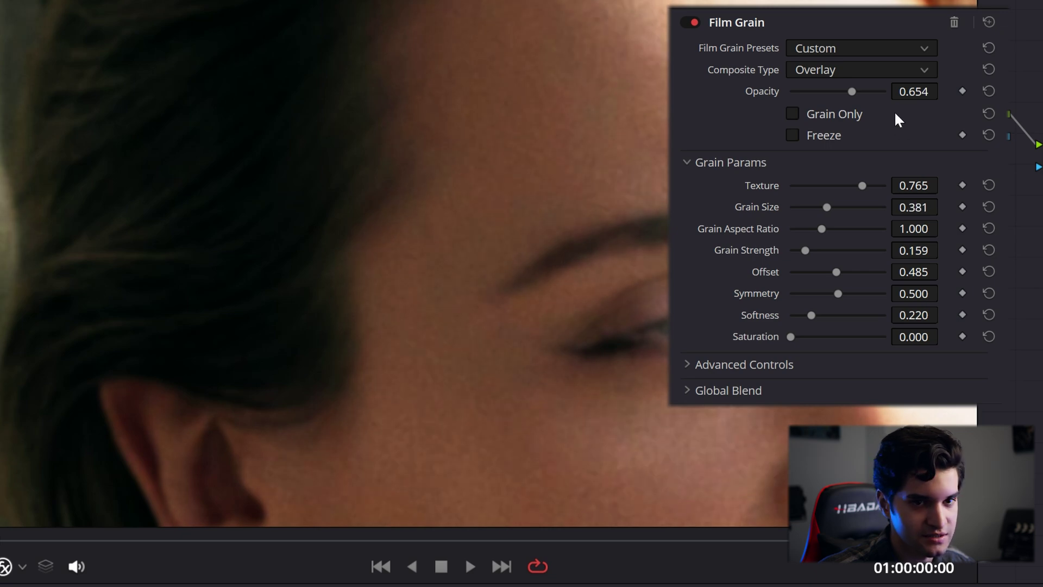
{"action": "mouse_move", "coordinate": [943, 89]}
{"action": "left_mouse_down"}
{"action": "mouse_move", "coordinate": [959, 89]}
{"action": "mouse_move", "coordinate": [942, 89]}
{"action": "left_mouse_up"}
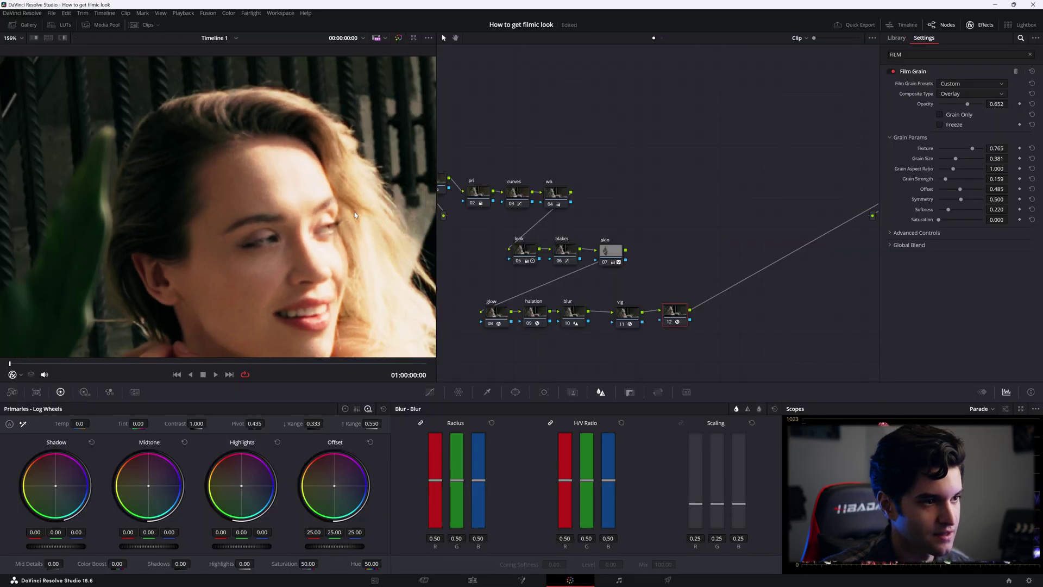
{"action": "scroll", "coordinate": [355, 215], "scroll_direction": "down", "scroll_amount": 8}
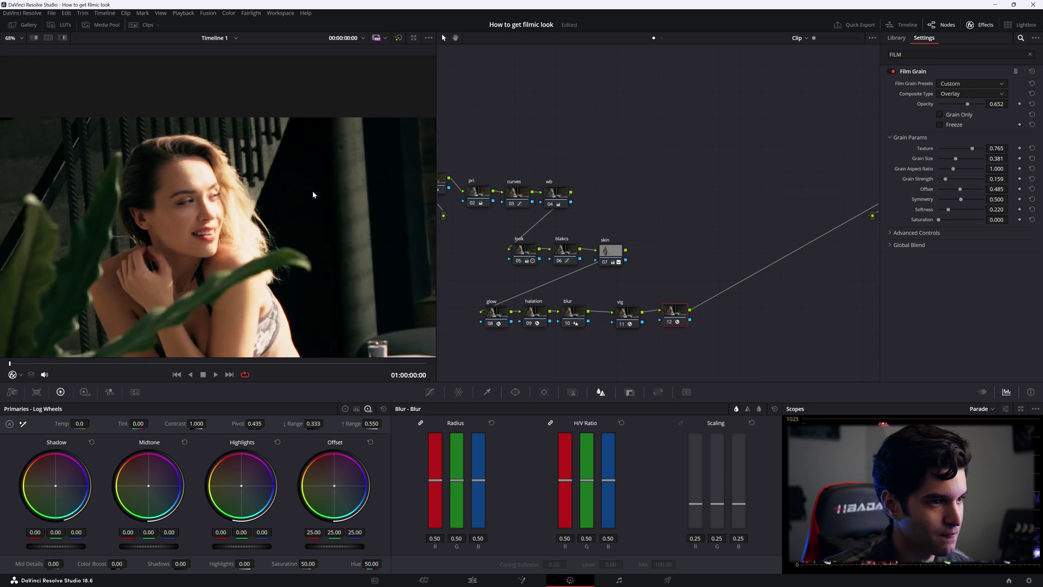
{"action": "scroll", "coordinate": [258, 162], "scroll_direction": "down", "scroll_amount": 3}
{"action": "key", "text": "space"}
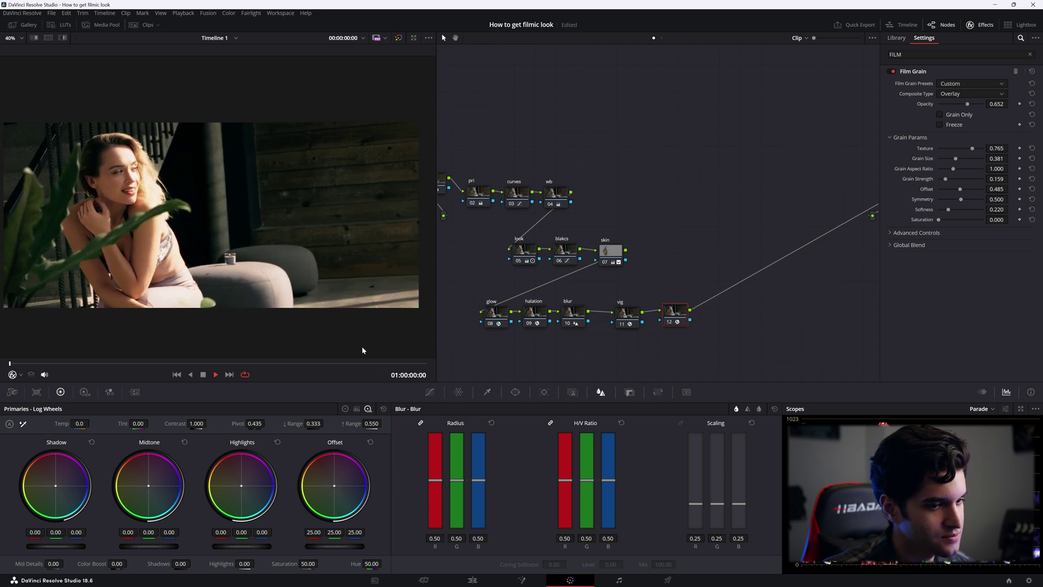
{"action": "key", "text": "space"}
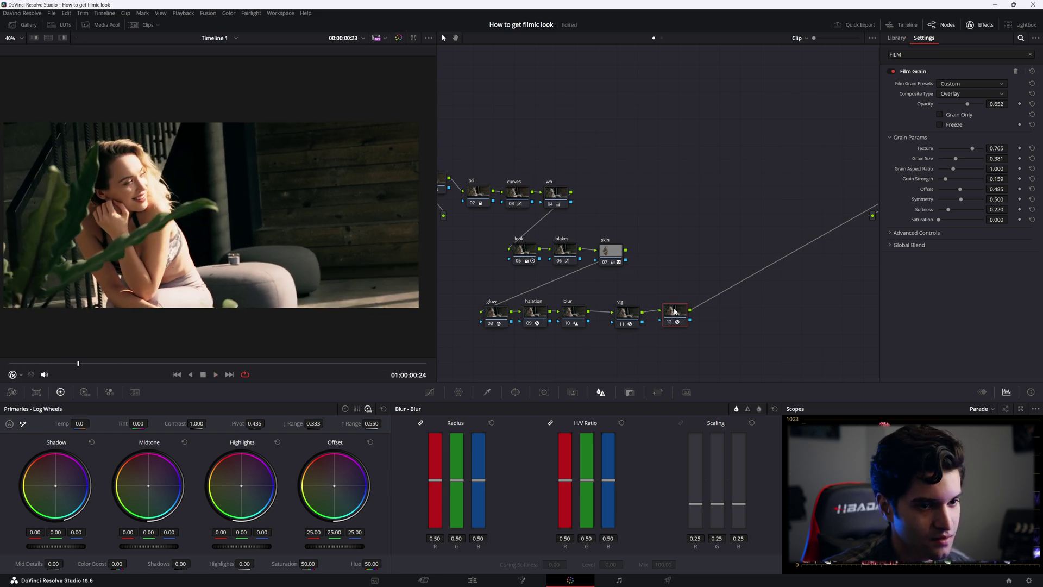
Label the film grain node "fg" and move it further away from the vignette node
{"action": "double_click", "coordinate": [672, 303]}
{"action": "type", "text": "fg"}
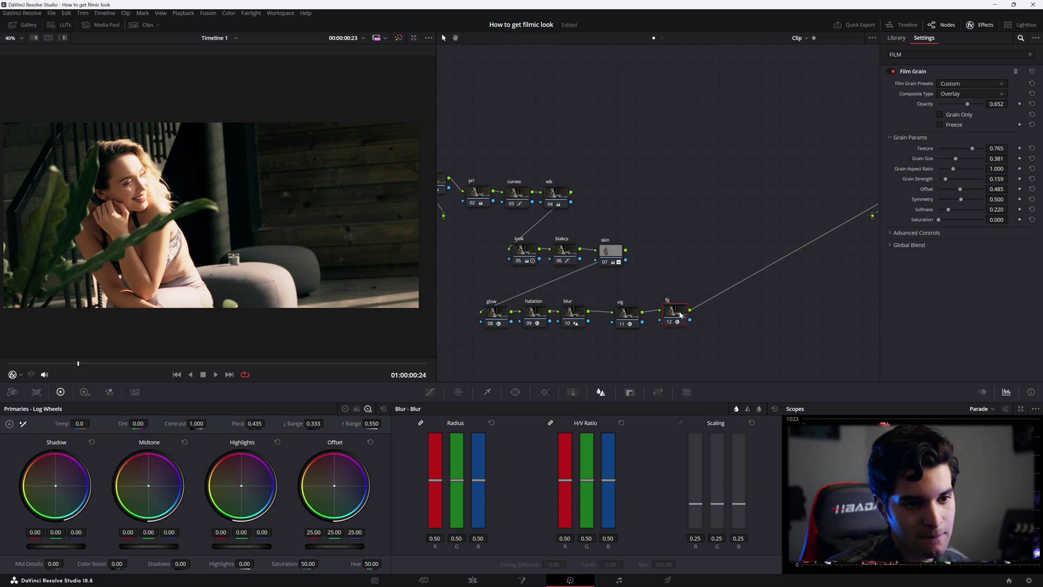
{"action": "left_click_drag", "start_coordinate": [678, 315], "coordinate": [741, 317]}
Add a serial node after the skin node and lower its Gain to 0.93
{"action": "left_click", "coordinate": [610, 251]}
{"action": "key", "text": "alt+s"}
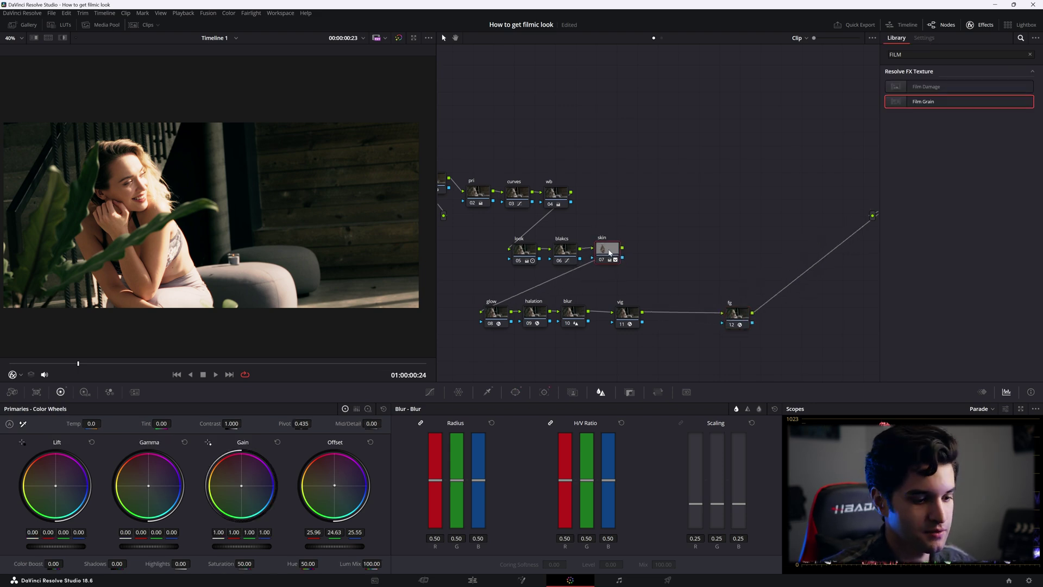
{"action": "left_click_drag", "start_coordinate": [642, 256], "coordinate": [650, 256]}
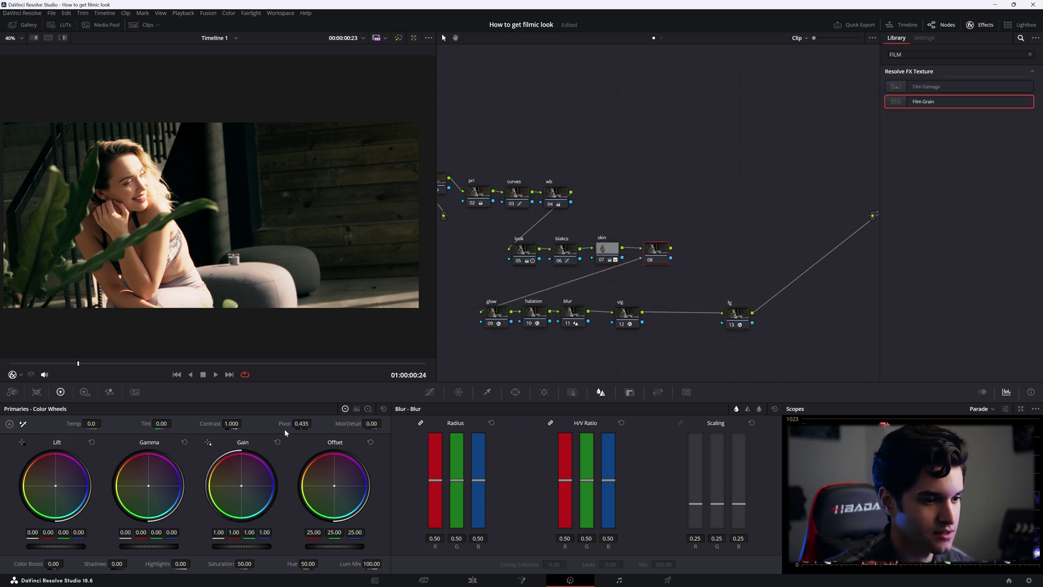
{"action": "left_click_drag", "start_coordinate": [255, 549], "coordinate": [220, 546]}
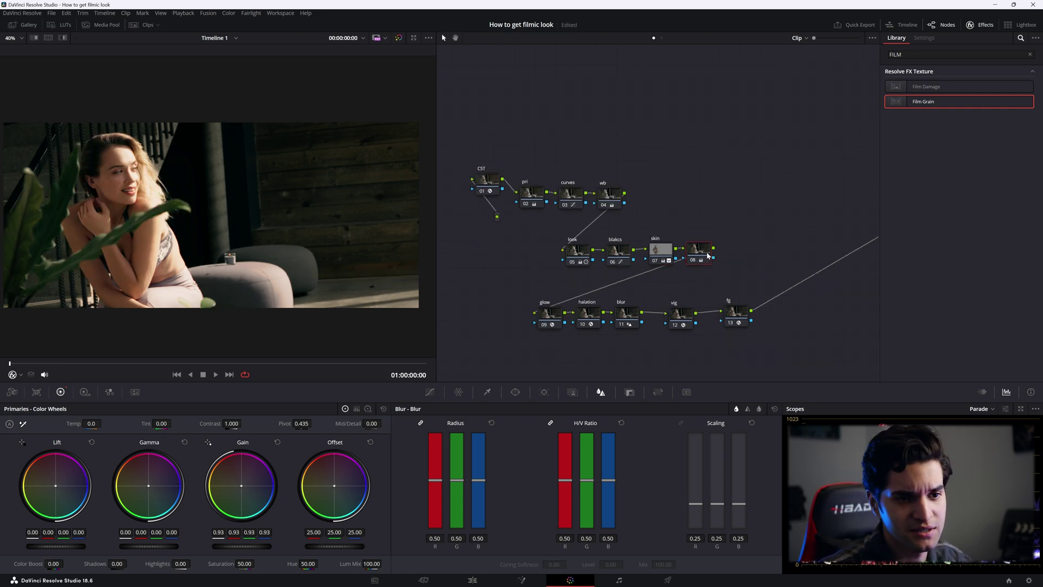
Label the new node after skin "adj"
{"action": "right_click", "coordinate": [708, 255]}
{"action": "left_click", "coordinate": [741, 268]}
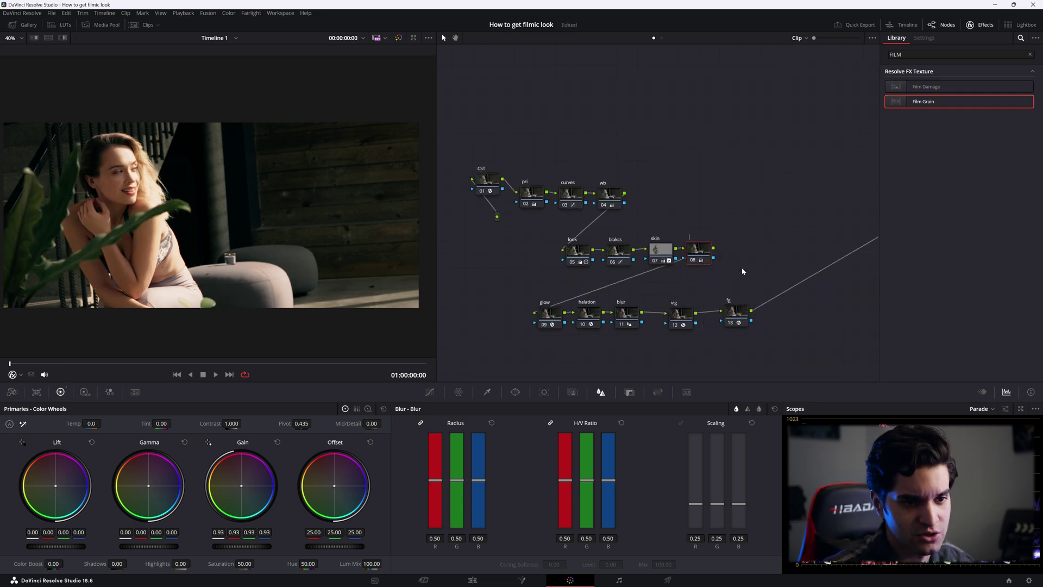
{"action": "type", "text": "adj"}
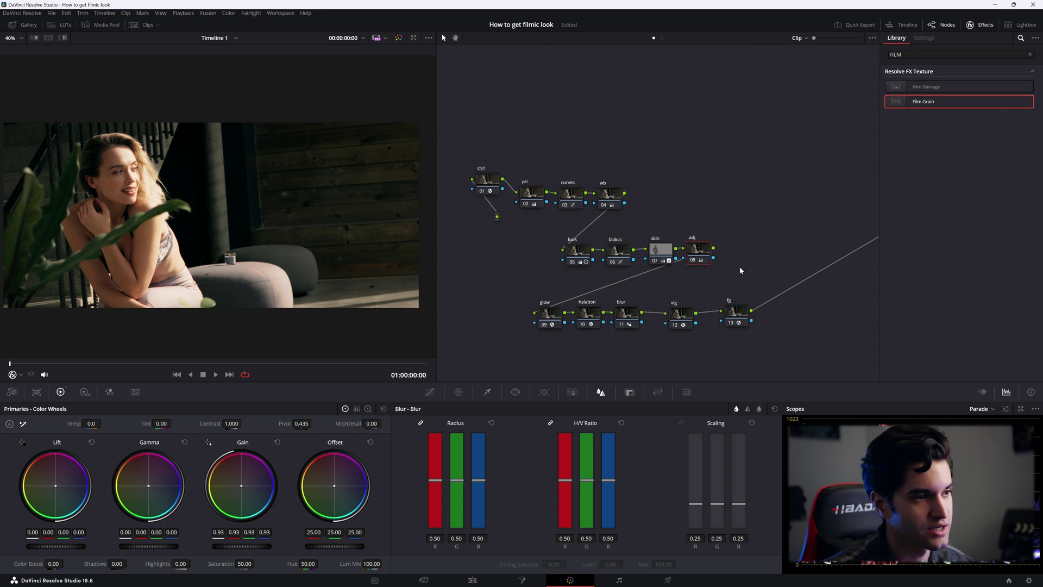
{"action": "scroll", "coordinate": [240, 170], "scroll_direction": "down", "scroll_amount": 2}
{"action": "scroll", "coordinate": [252, 179], "scroll_direction": "up", "scroll_amount": 5}
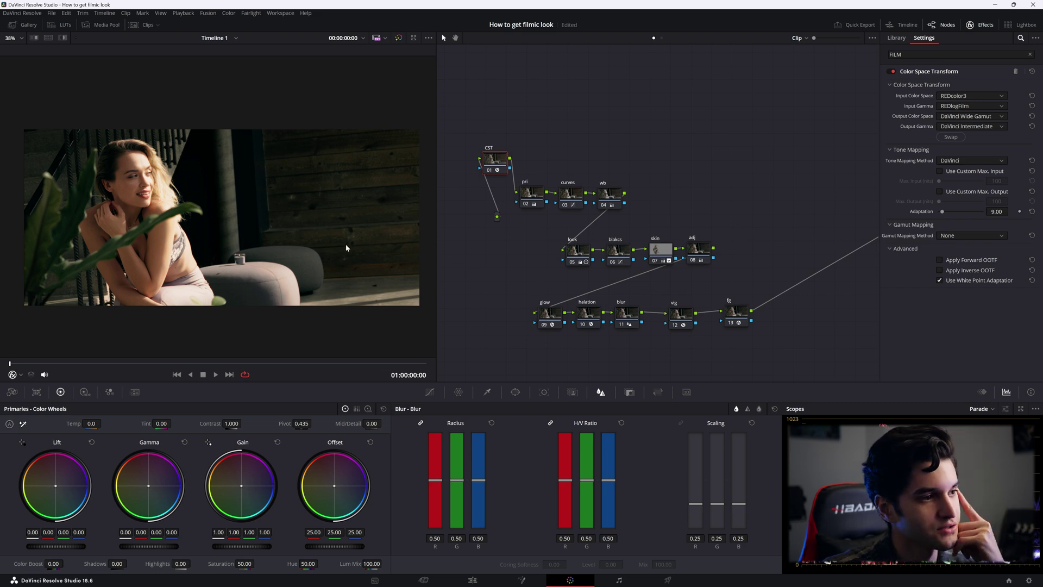
{"action": "scroll", "coordinate": [150, 232], "scroll_direction": "down", "scroll_amount": 1}
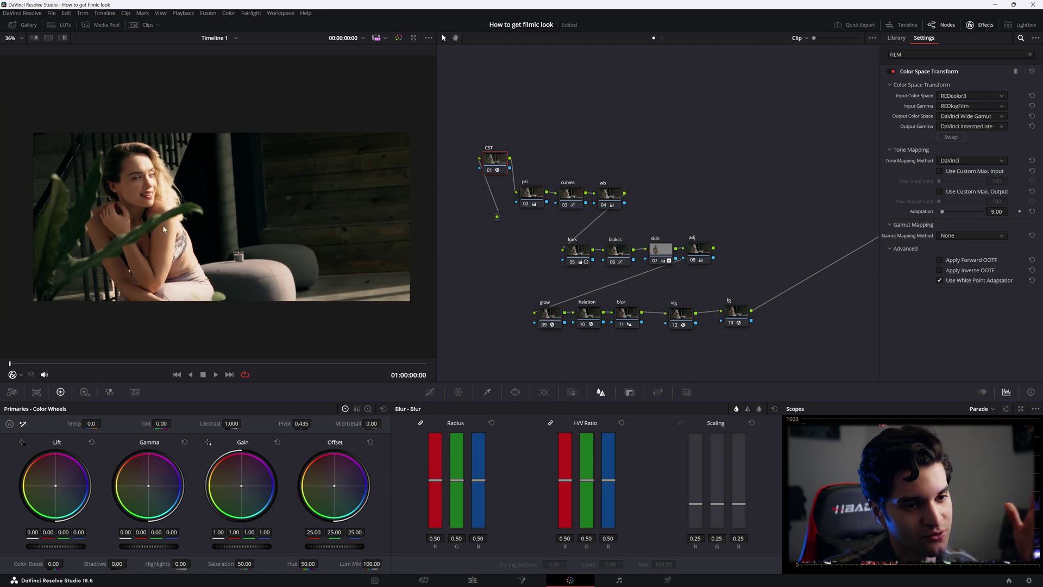